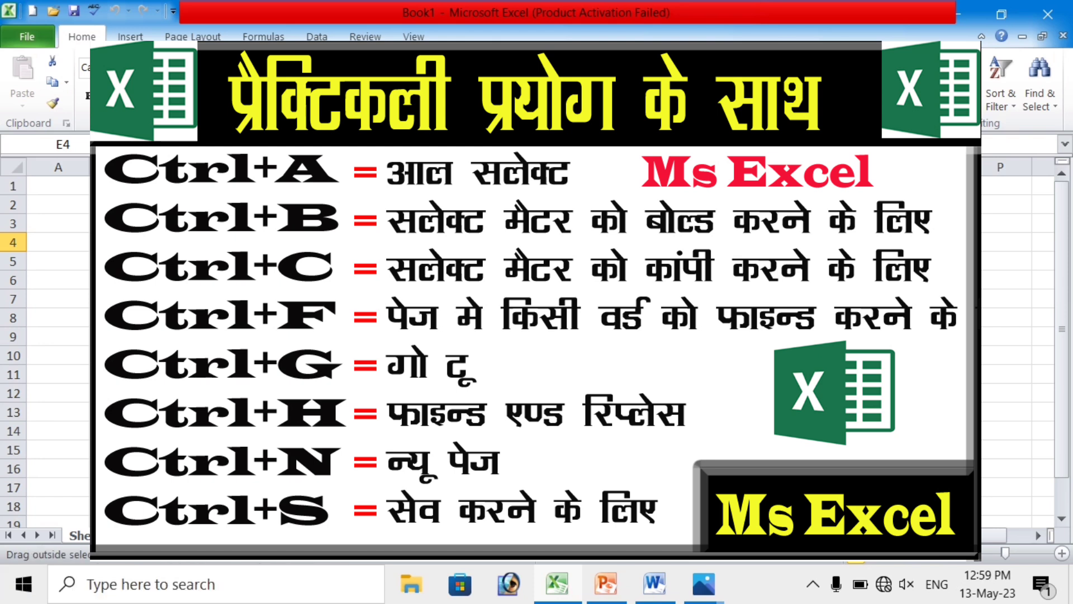
Select cells around E4, F6 and G5, extending E4:F4 down one row
{"action": "left_click", "coordinate": [371, 280]}
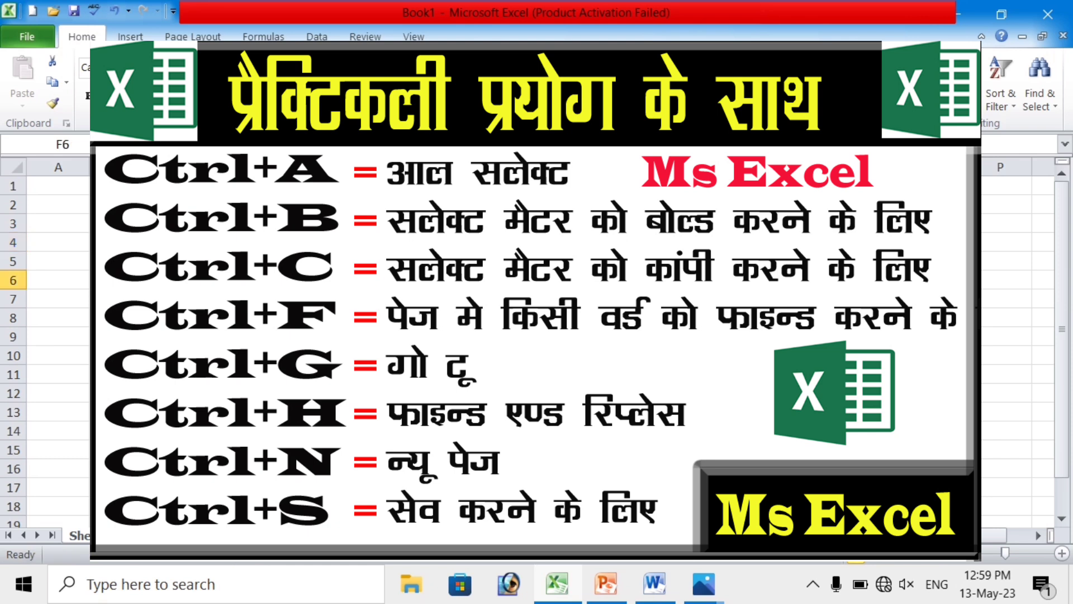
{"action": "left_click", "coordinate": [309, 242]}
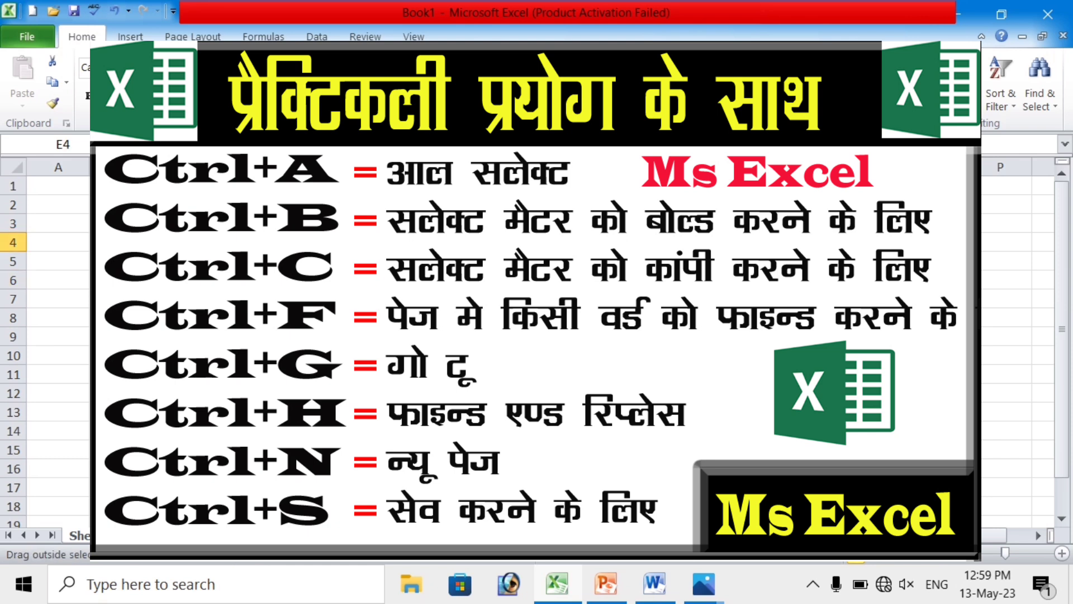
{"action": "left_click", "coordinate": [433, 261]}
{"action": "left_click", "coordinate": [309, 242]}
{"action": "left_click_drag", "start_coordinate": [403, 252], "coordinate": [404, 271]}
{"action": "left_click", "coordinate": [331, 275]}
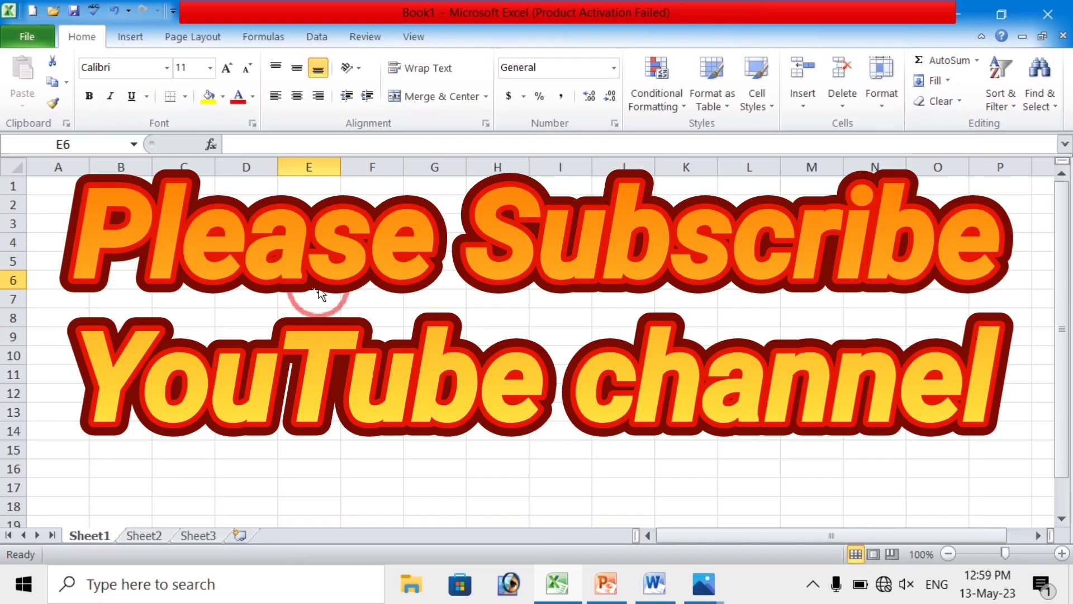
{"action": "left_click", "coordinate": [309, 242]}
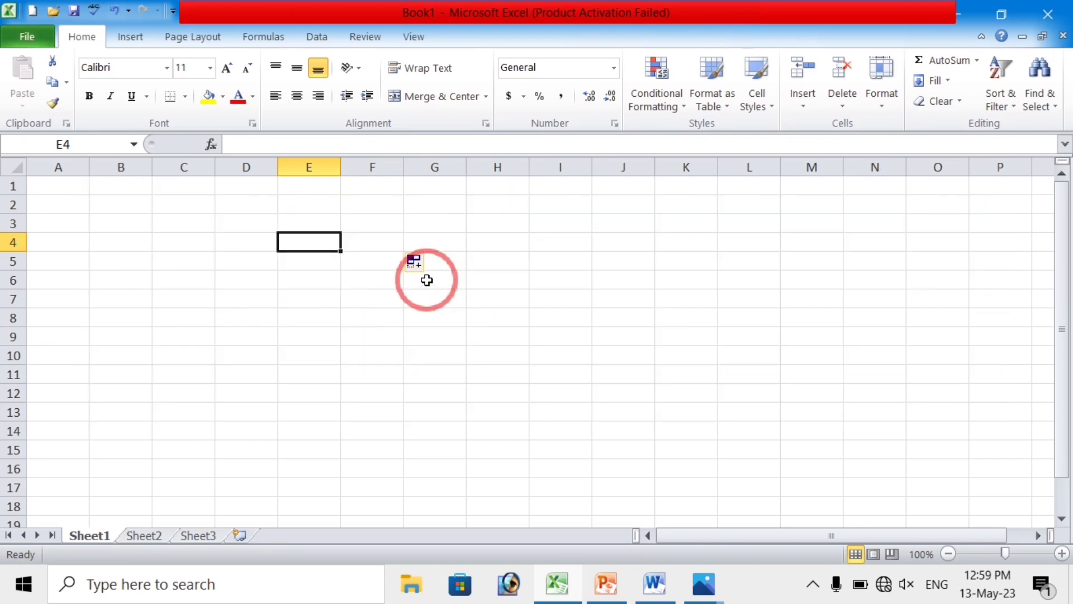
{"action": "left_click", "coordinate": [504, 335]}
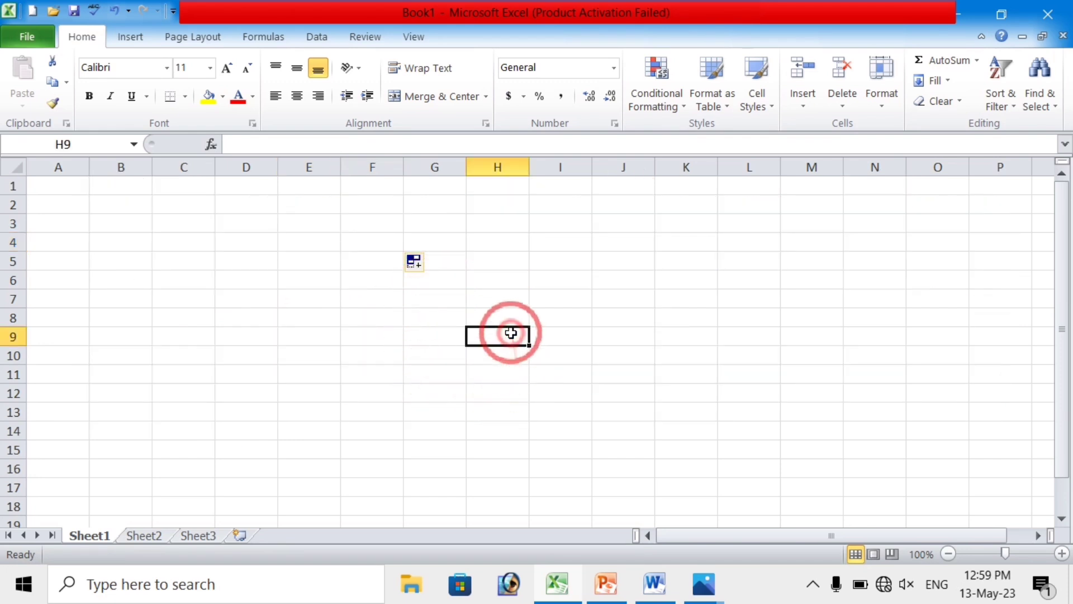
{"action": "left_click", "coordinate": [315, 248]}
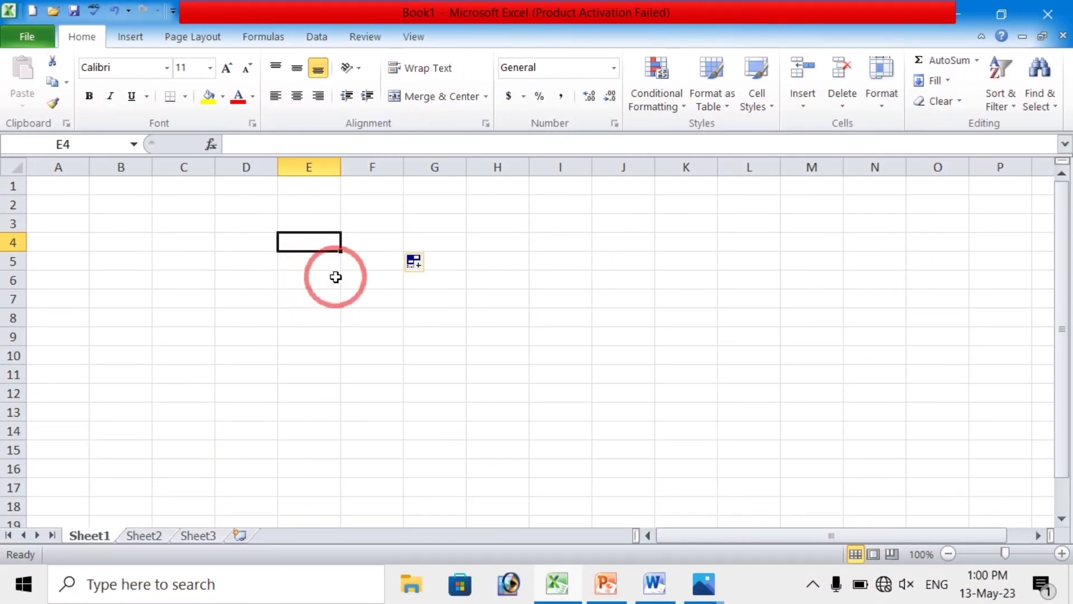
{"action": "left_click", "coordinate": [367, 275]}
{"action": "left_click", "coordinate": [282, 224]}
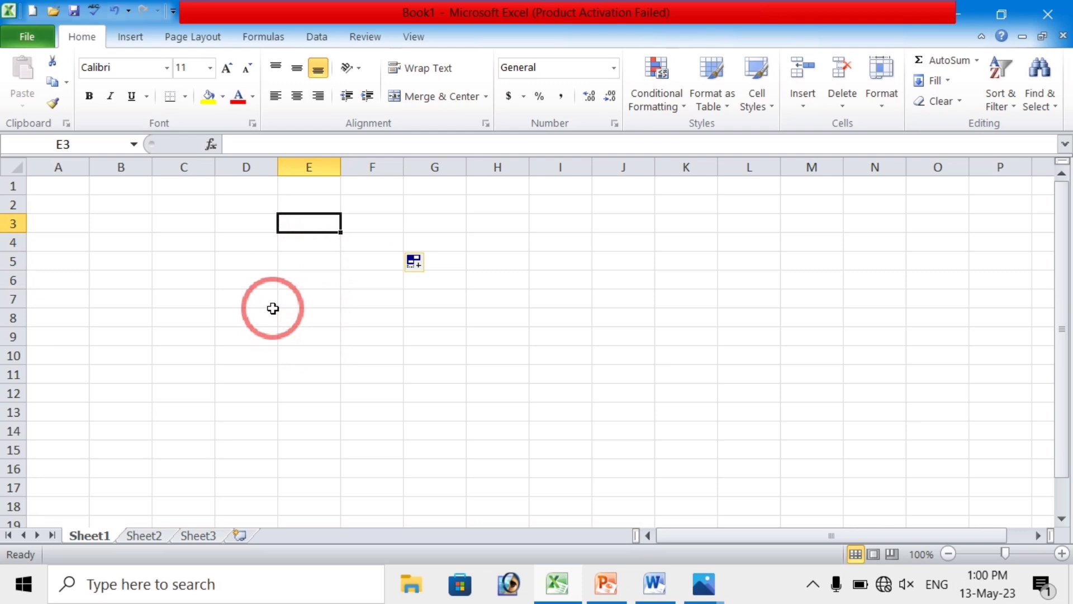
Select the entire worksheet, then scroll down and select cell E19
{"action": "key", "text": "ctrl+a"}
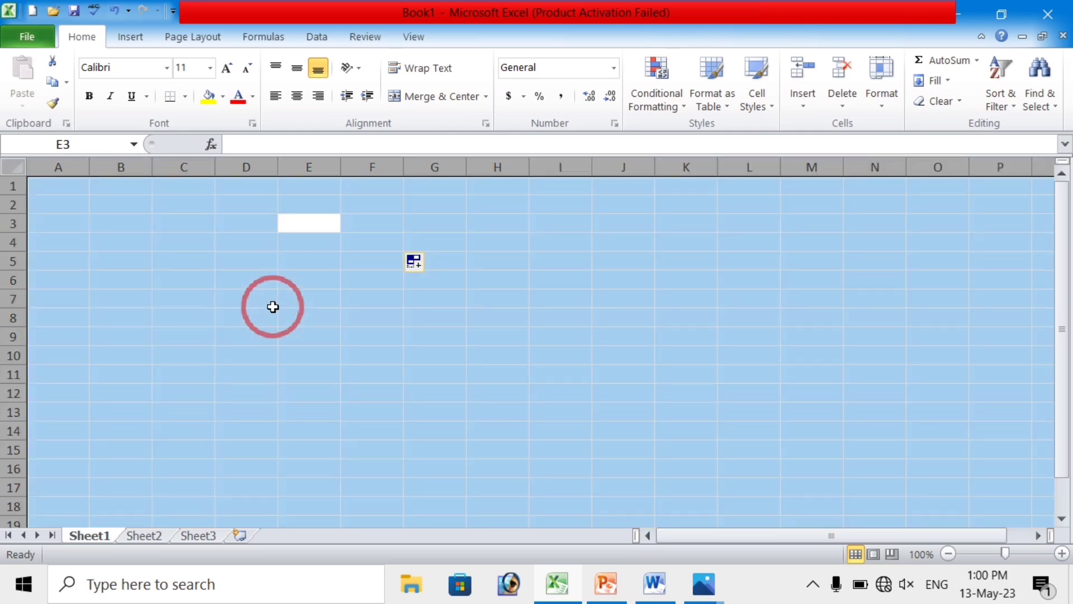
{"action": "scroll", "coordinate": [273, 305], "scroll_direction": "down", "scroll_amount": 5}
{"action": "scroll", "coordinate": [297, 333], "scroll_direction": "down", "scroll_amount": 20}
{"action": "scroll", "coordinate": [299, 343], "scroll_direction": "down", "scroll_amount": 20}
{"action": "scroll", "coordinate": [301, 345], "scroll_direction": "up", "scroll_amount": 20}
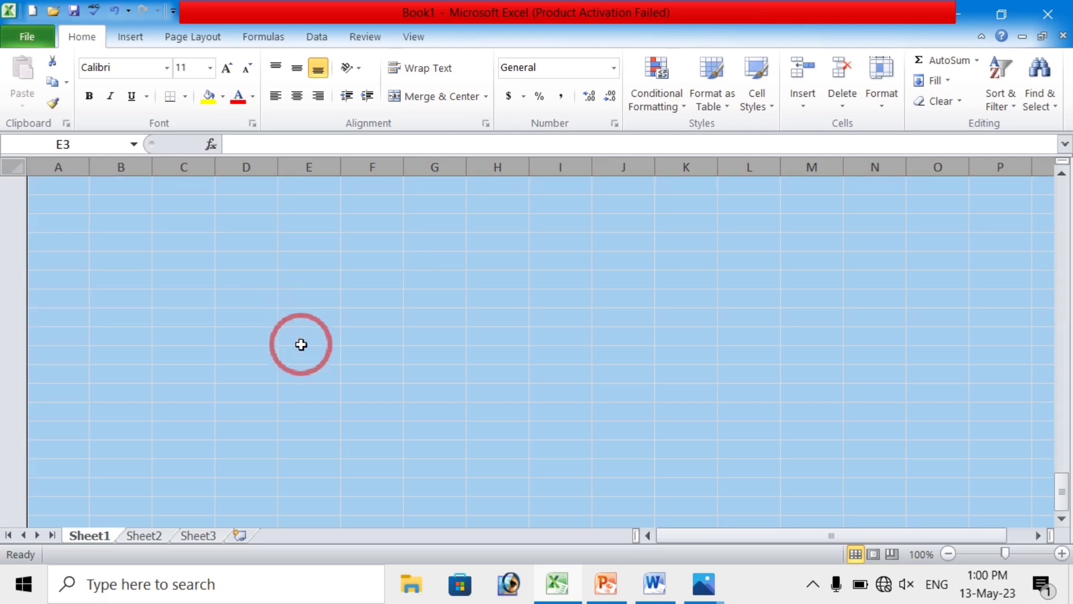
{"action": "scroll", "coordinate": [302, 345], "scroll_direction": "up", "scroll_amount": 20}
{"action": "scroll", "coordinate": [301, 344], "scroll_direction": "down", "scroll_amount": 5}
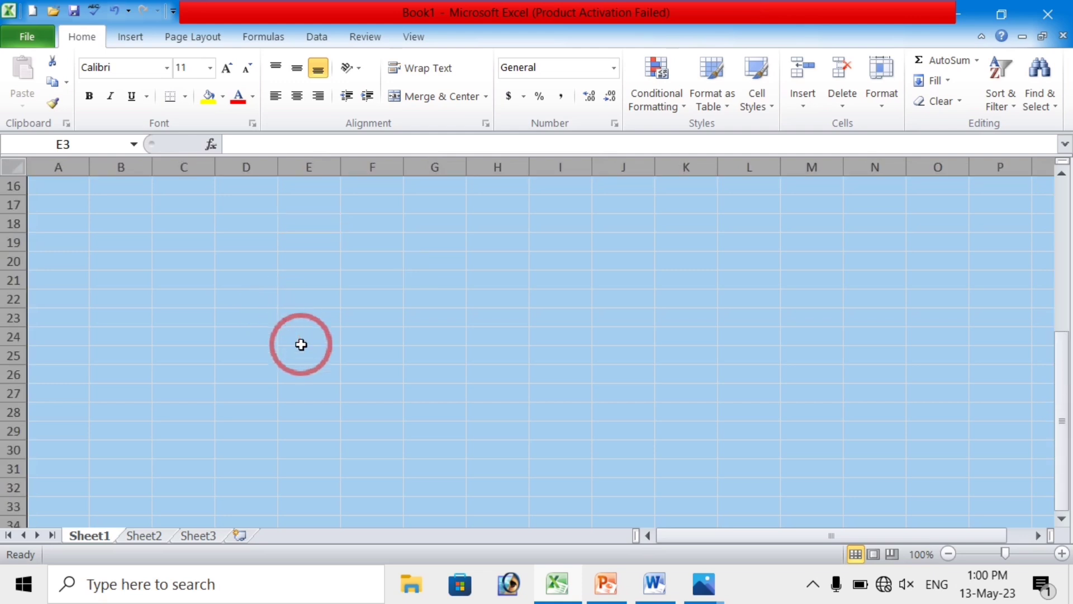
{"action": "left_click", "coordinate": [300, 243]}
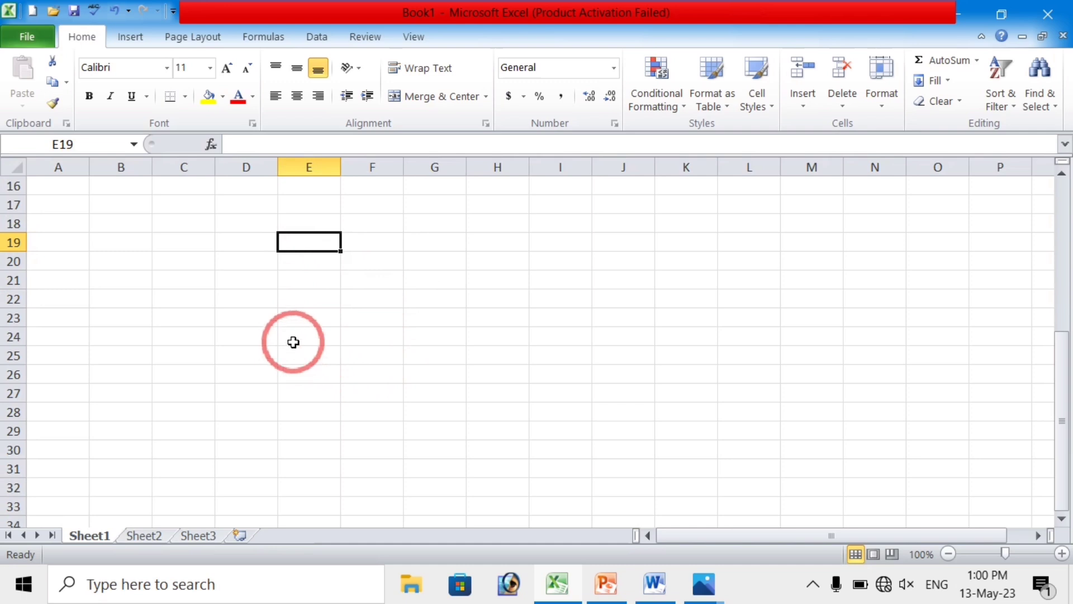
Enter the text 'ffdgdfgdf' in cell E19 and select it inside the cell
{"action": "left_click", "coordinate": [312, 244]}
{"action": "type", "text": "ffdgdfgdf"}
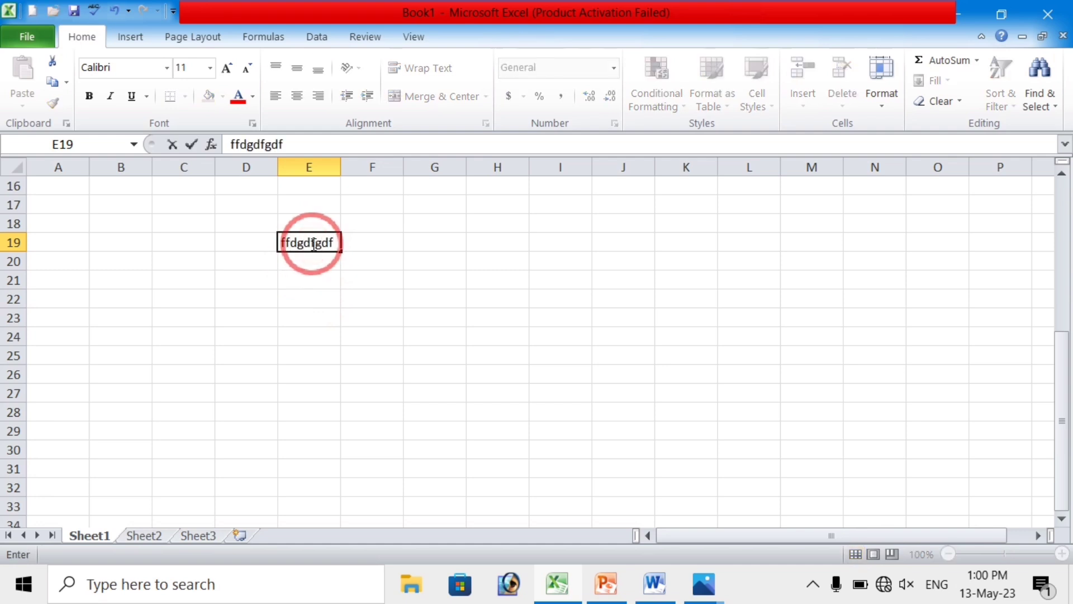
{"action": "left_click", "coordinate": [319, 247]}
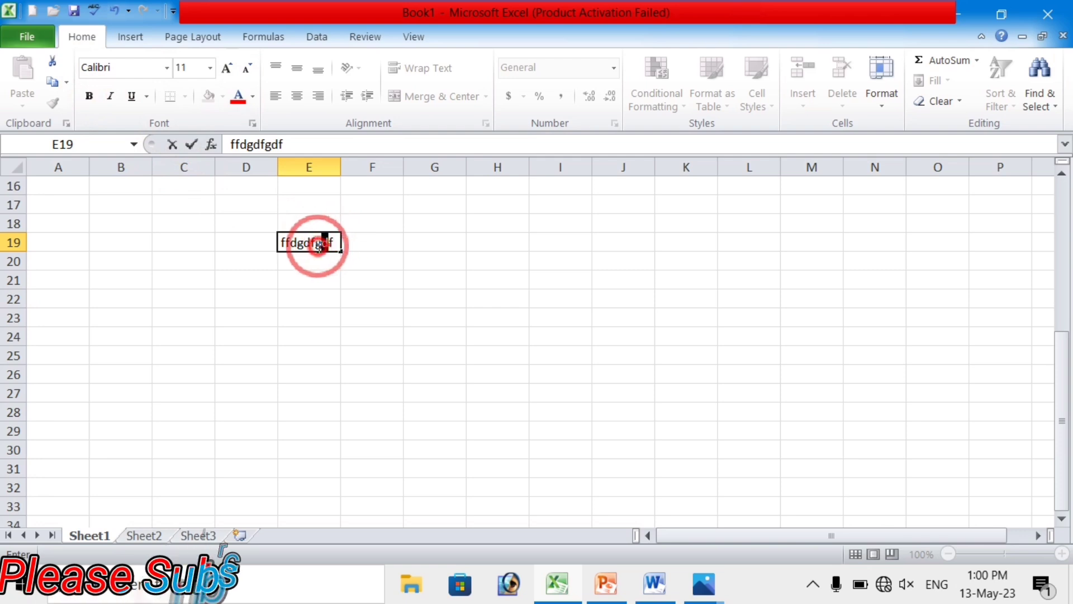
{"action": "left_click_drag", "start_coordinate": [320, 246], "coordinate": [283, 249]}
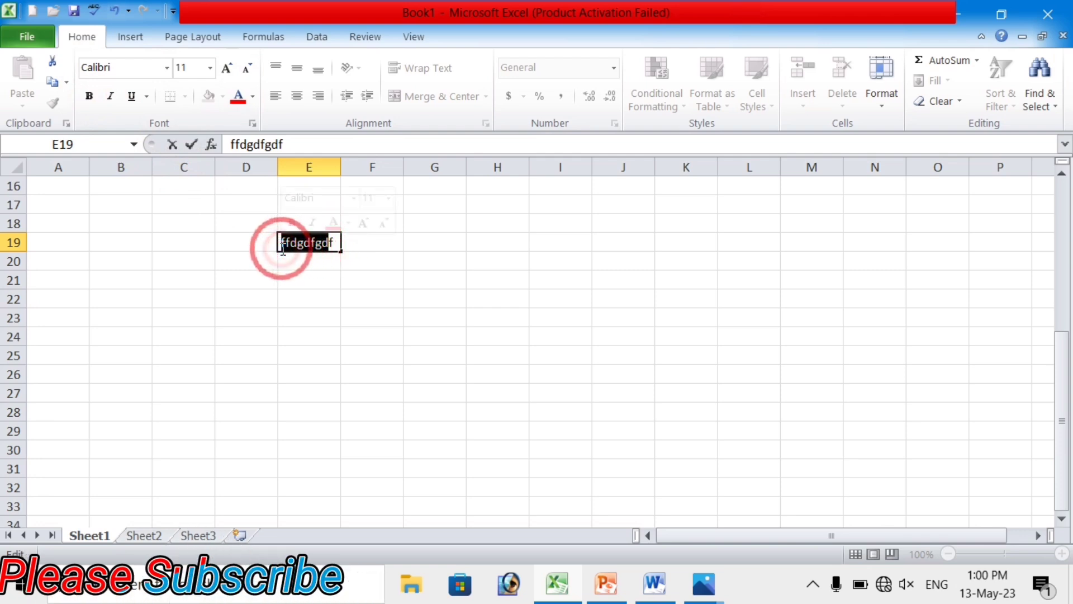
Make the E19 text bold, then select all but its last letter
{"action": "left_click", "coordinate": [89, 97]}
{"action": "left_click", "coordinate": [319, 245]}
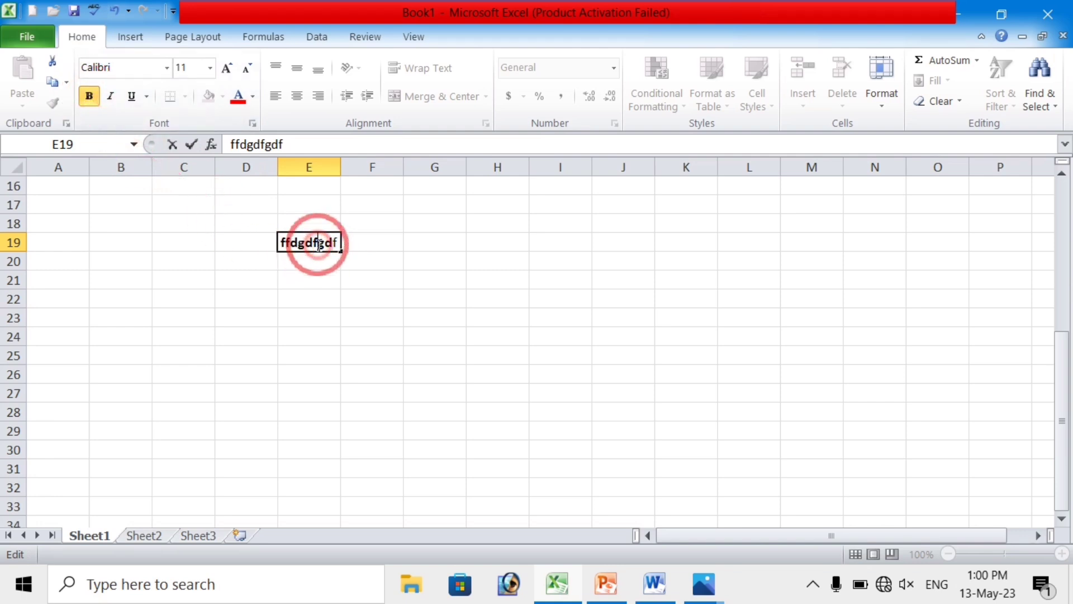
{"action": "mouse_move", "coordinate": [320, 245]}
{"action": "left_mouse_down"}
{"action": "mouse_move", "coordinate": [281, 235]}
{"action": "mouse_move", "coordinate": [288, 246]}
{"action": "mouse_move", "coordinate": [339, 242]}
{"action": "mouse_move", "coordinate": [319, 232]}
{"action": "mouse_move", "coordinate": [283, 244]}
{"action": "mouse_move", "coordinate": [307, 250]}
{"action": "left_mouse_up"}
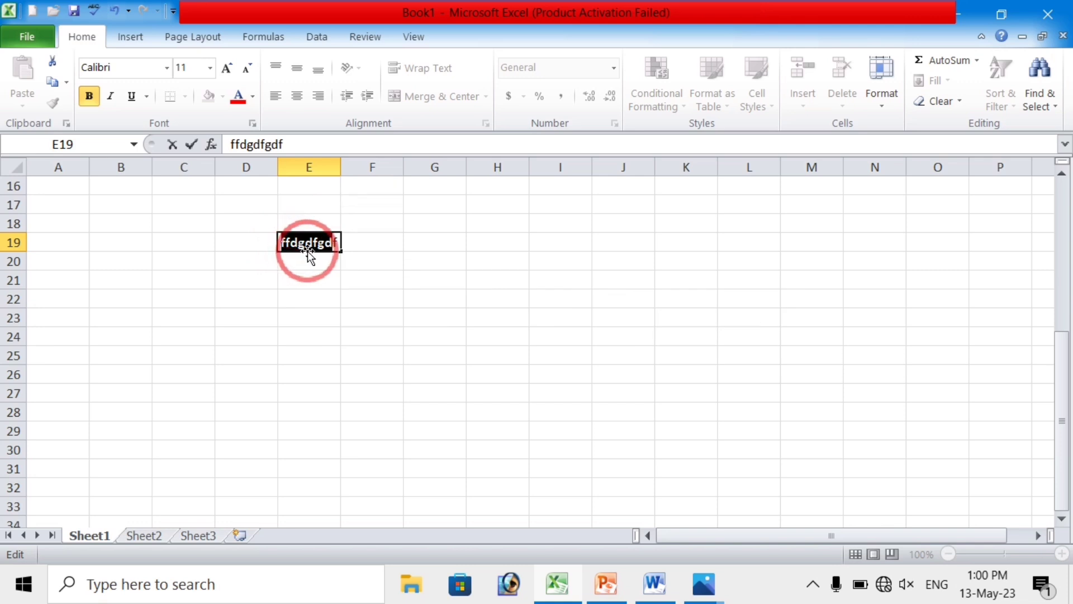
{"action": "left_click_drag", "start_coordinate": [309, 251], "coordinate": [329, 241]}
{"action": "key", "text": "ctrl+c"}
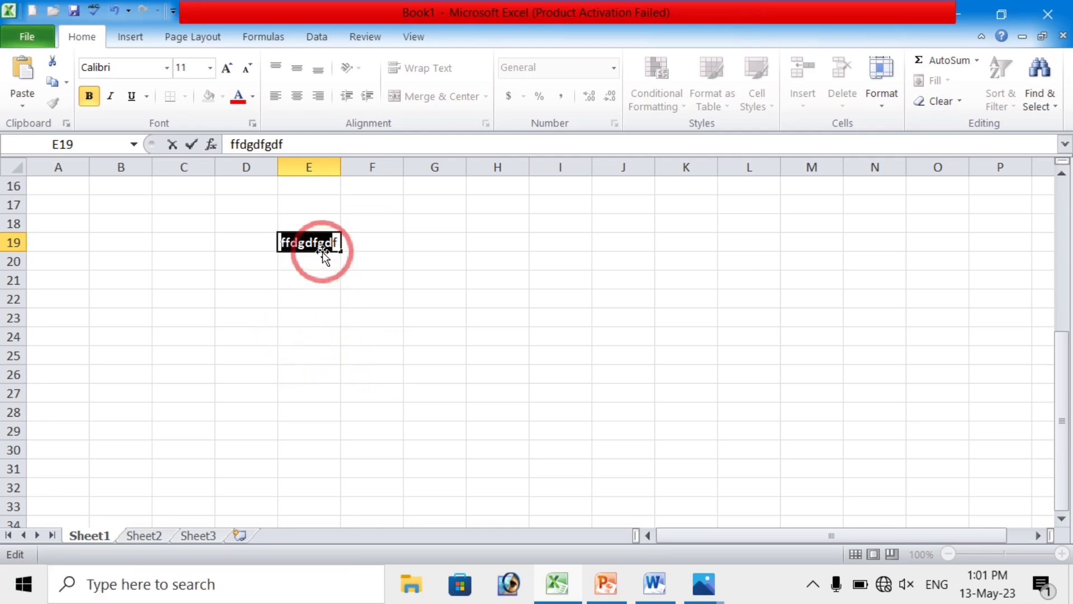
Paste the text 'ffdgdfgd' into cells E21 and E25
{"action": "left_click", "coordinate": [297, 281]}
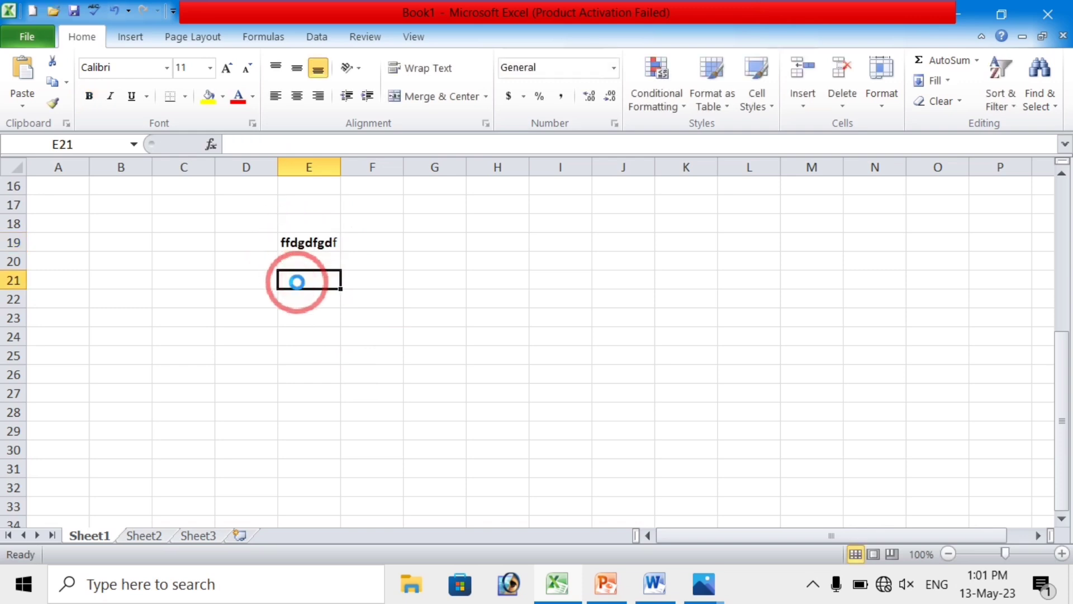
{"action": "key", "text": "ctrl+v"}
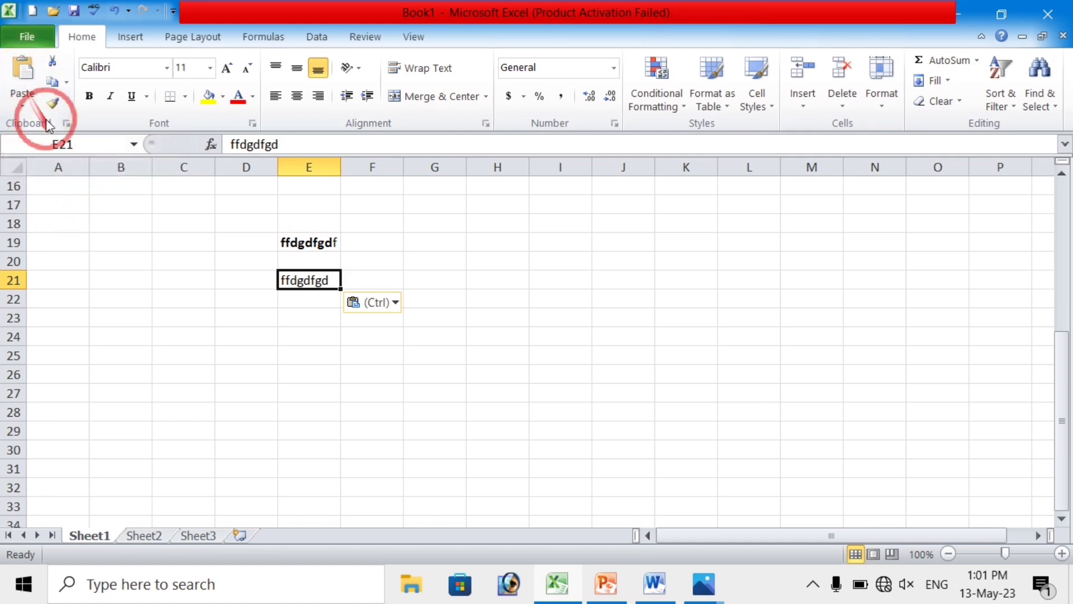
{"action": "left_click", "coordinate": [28, 87]}
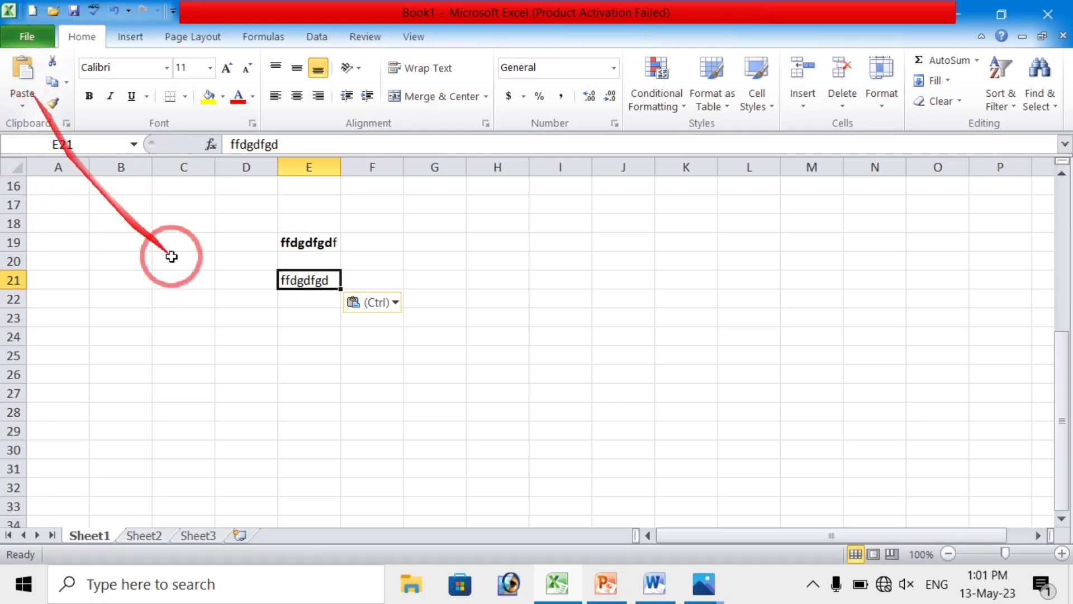
{"action": "left_click", "coordinate": [307, 355]}
{"action": "key", "text": "ctrl+v"}
{"action": "left_click", "coordinate": [428, 336]}
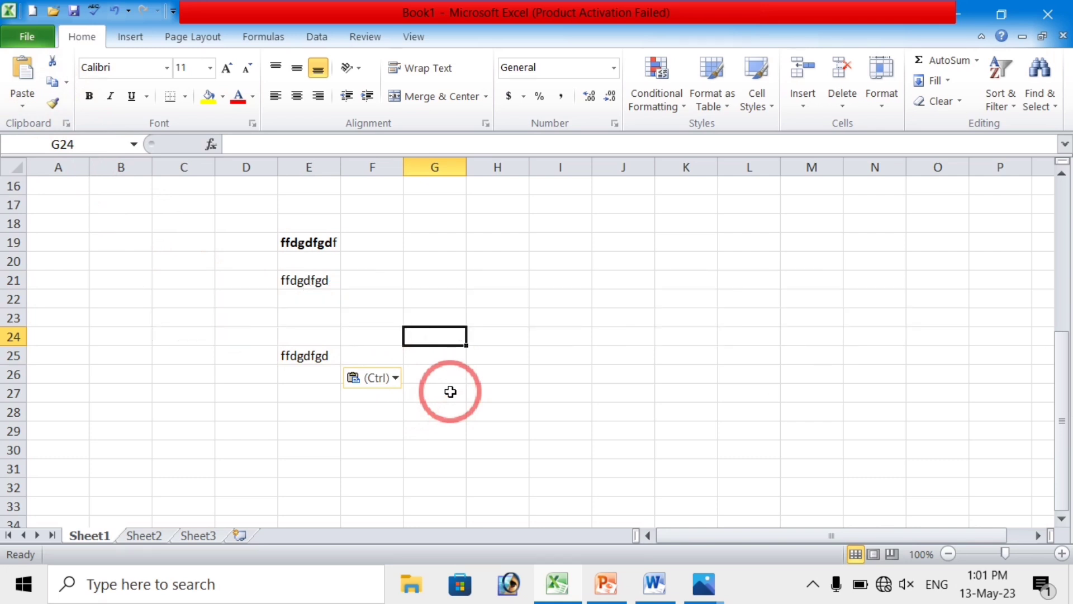
{"action": "left_click", "coordinate": [506, 295]}
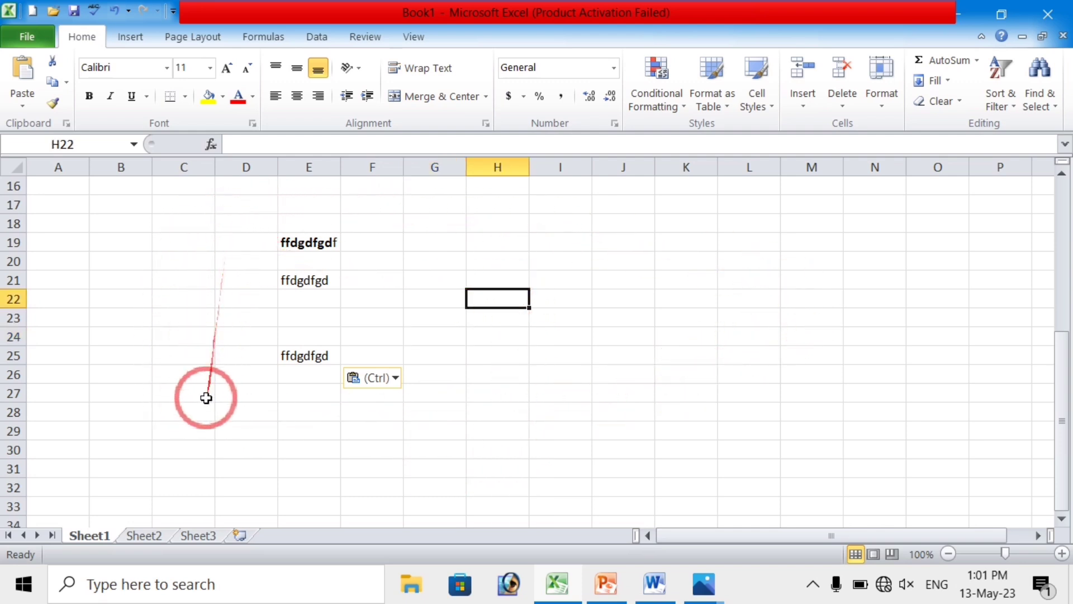
Create a new blank workbook with Ctrl+N
{"action": "key", "text": "ctrl+n"}
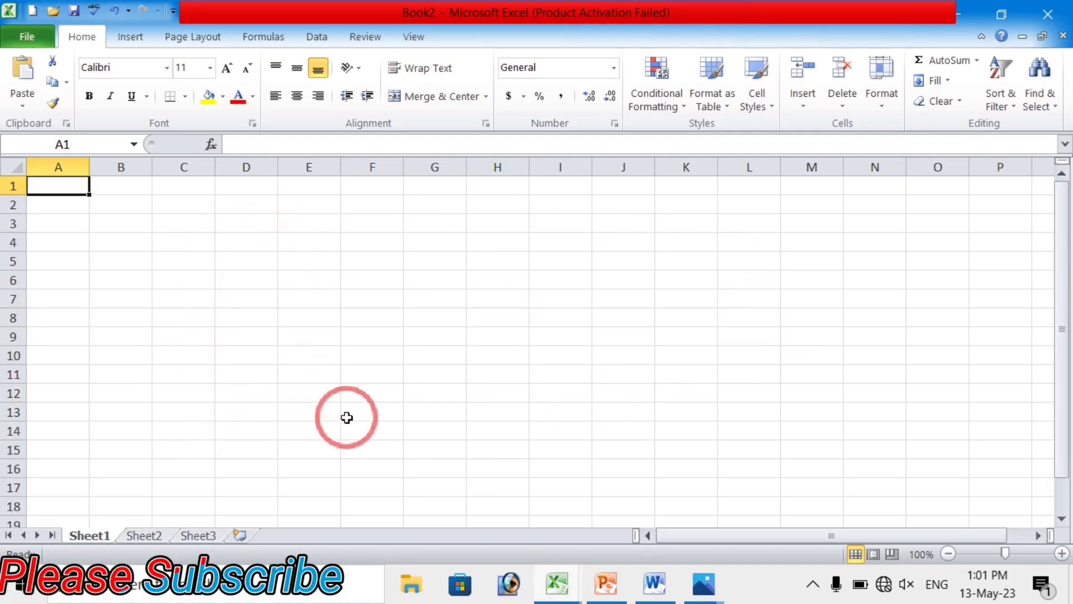
{"action": "scroll", "coordinate": [347, 417], "scroll_direction": "down", "scroll_amount": 5}
{"action": "scroll", "coordinate": [346, 417], "scroll_direction": "up", "scroll_amount": 5}
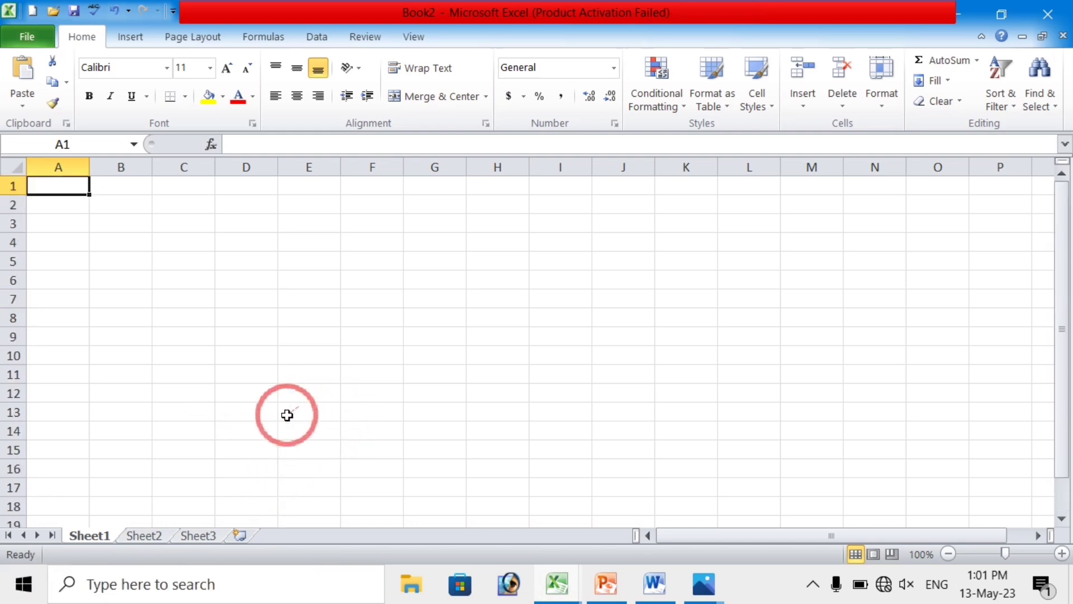
Cycle through the sheet tabs, ending on Sheet3 with cell E4 selected
{"action": "left_click", "coordinate": [198, 539]}
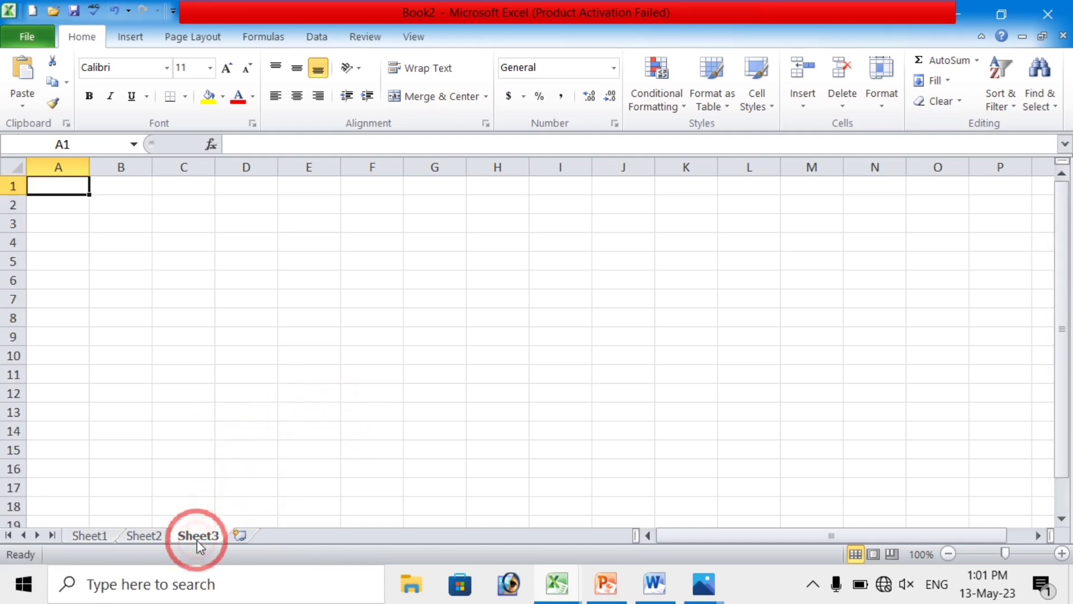
{"action": "left_click", "coordinate": [140, 535]}
{"action": "left_click", "coordinate": [84, 535]}
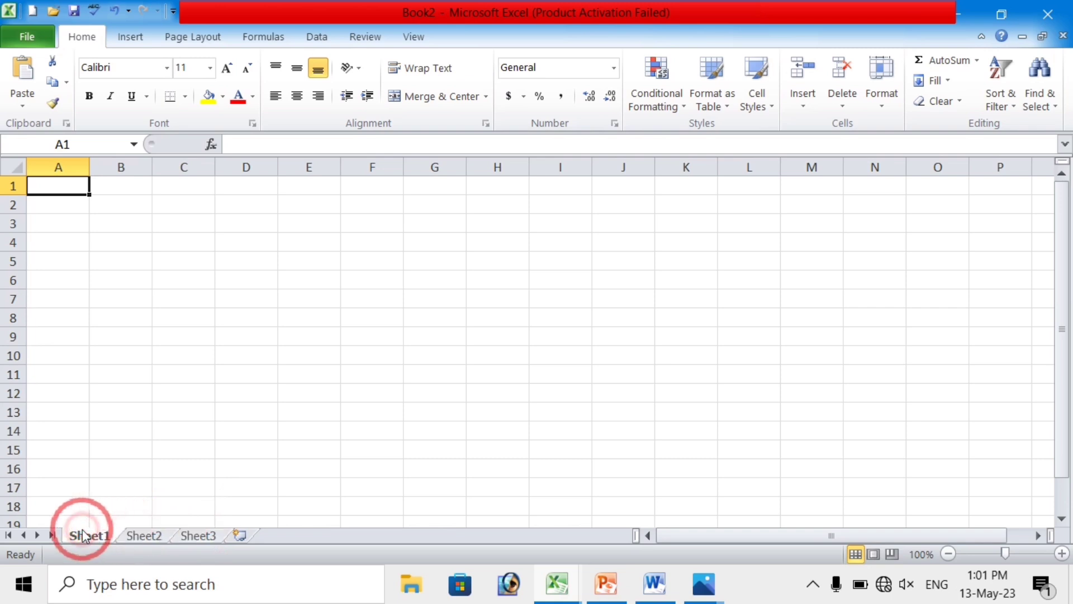
{"action": "left_click", "coordinate": [144, 535]}
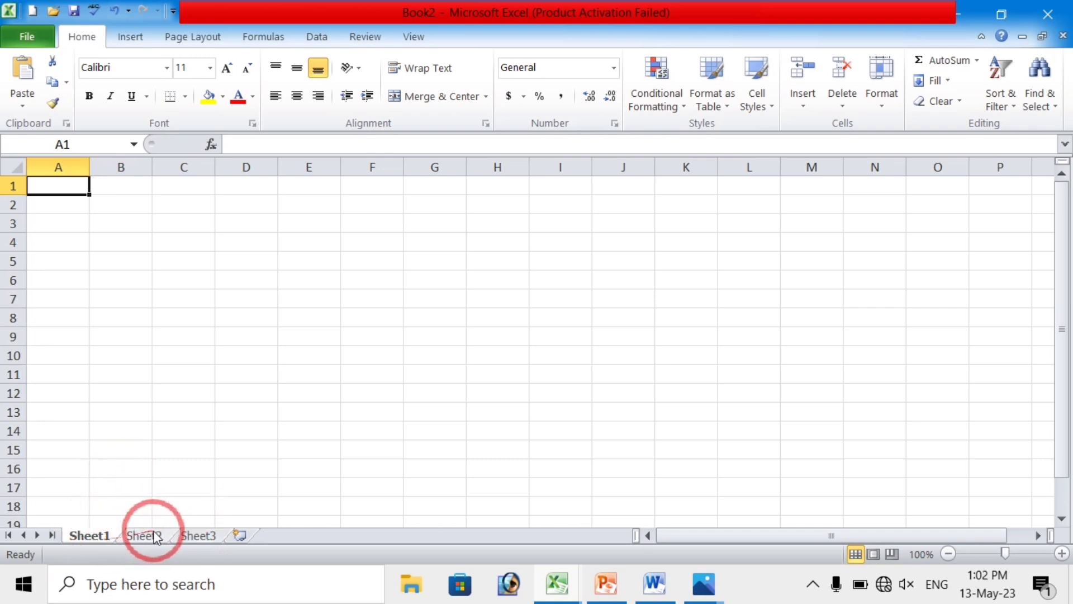
{"action": "left_click", "coordinate": [197, 535]}
{"action": "left_click", "coordinate": [284, 311]}
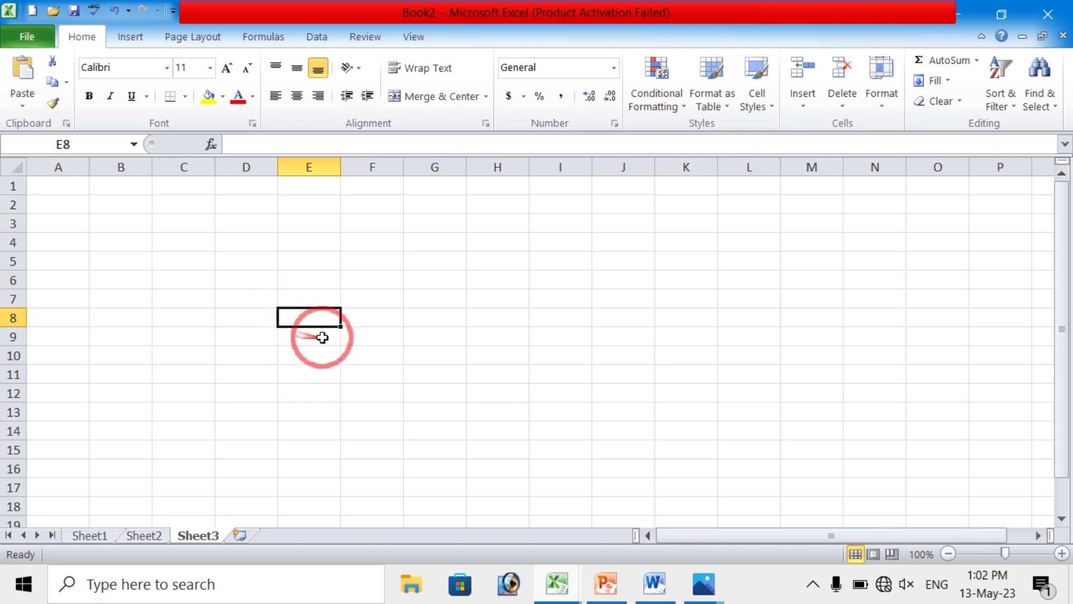
{"action": "left_click", "coordinate": [319, 241]}
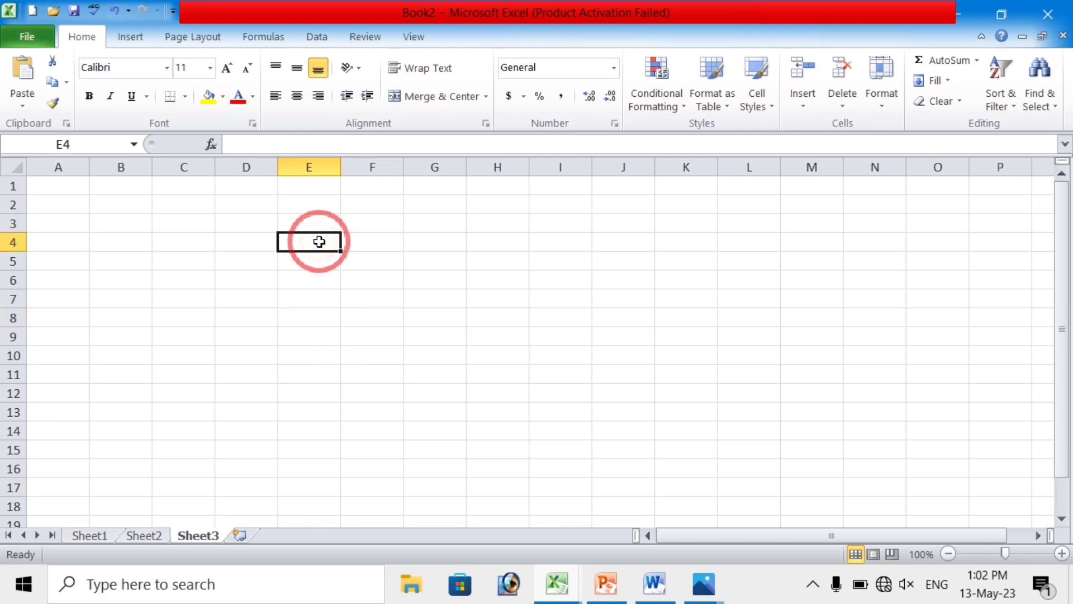
Open Book1 from Documents with Ctrl+O and scroll its empty Sheet1
{"action": "key", "text": "ctrl+o"}
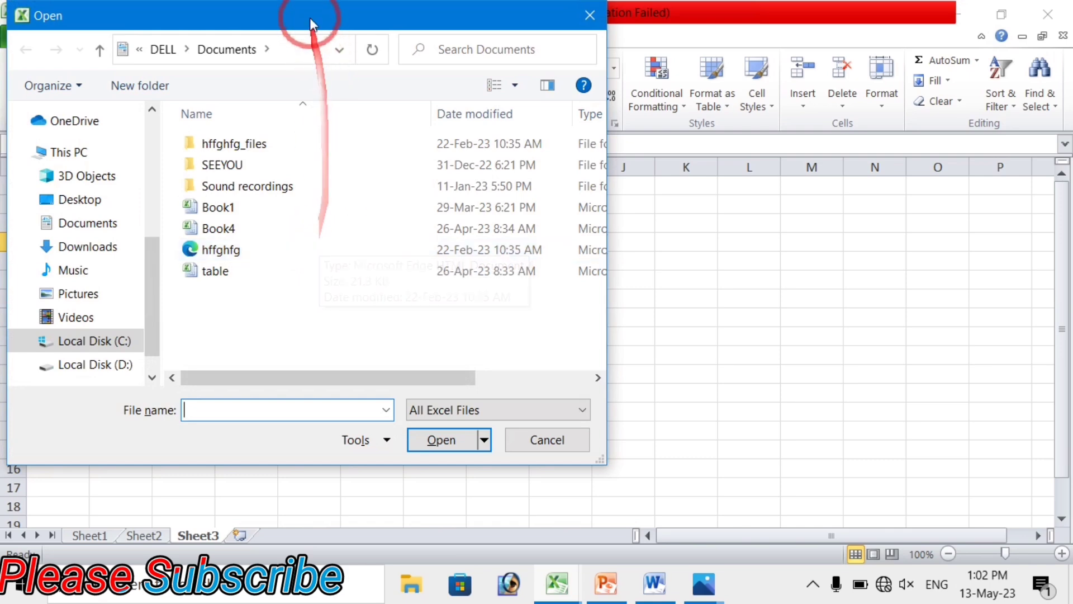
{"action": "mouse_move", "coordinate": [317, 24]}
{"action": "left_mouse_down"}
{"action": "mouse_move", "coordinate": [383, 67]}
{"action": "mouse_move", "coordinate": [518, 53]}
{"action": "left_mouse_up"}
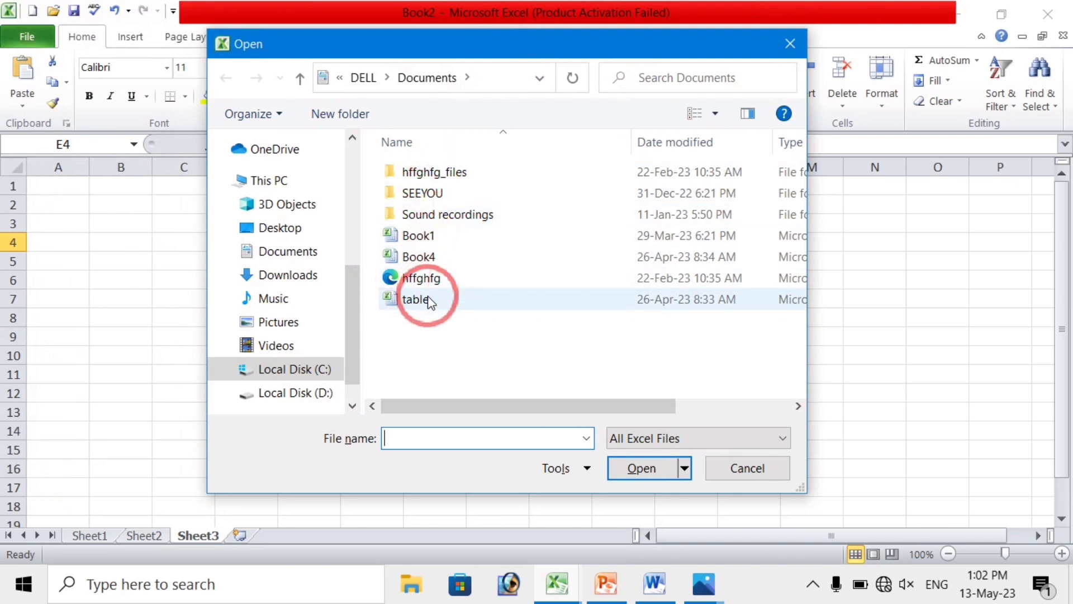
{"action": "left_click", "coordinate": [434, 237]}
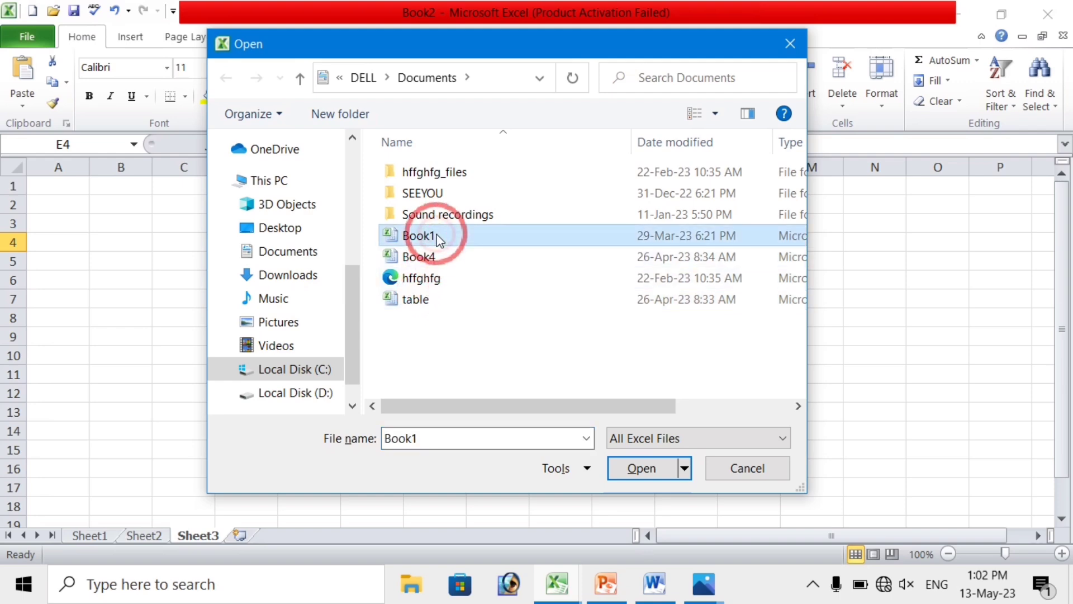
{"action": "left_click", "coordinate": [643, 468]}
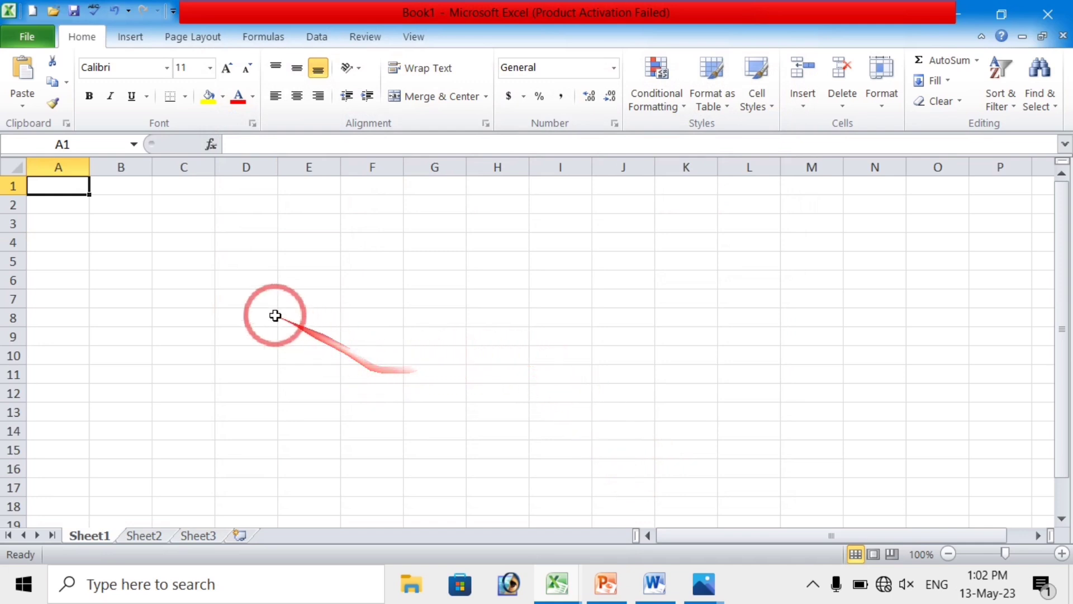
{"action": "scroll", "coordinate": [317, 399], "scroll_direction": "down", "scroll_amount": 20}
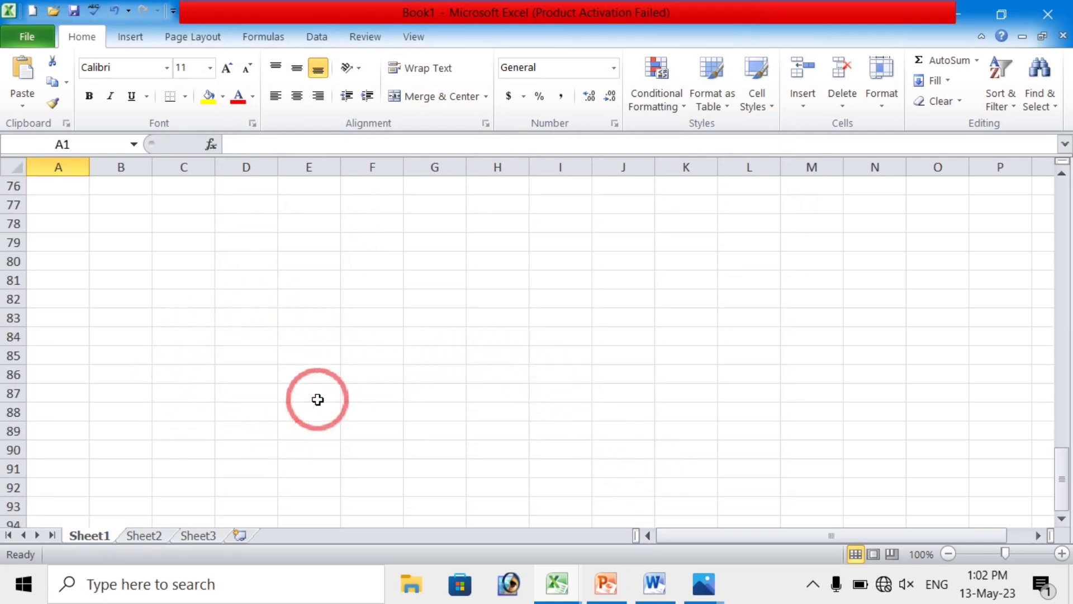
{"action": "scroll", "coordinate": [318, 399], "scroll_direction": "up", "scroll_amount": 17}
{"action": "scroll", "coordinate": [317, 399], "scroll_direction": "up", "scroll_amount": 8}
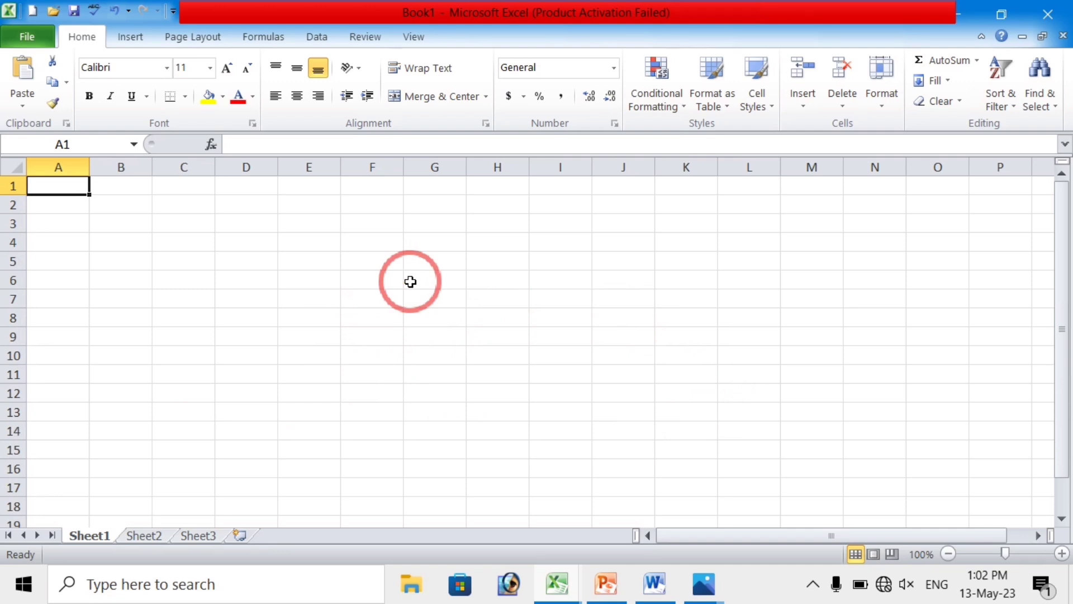
Select a couple of cells in Book1, then close it with Don't Save
{"action": "left_click", "coordinate": [430, 374]}
{"action": "left_click", "coordinate": [352, 281]}
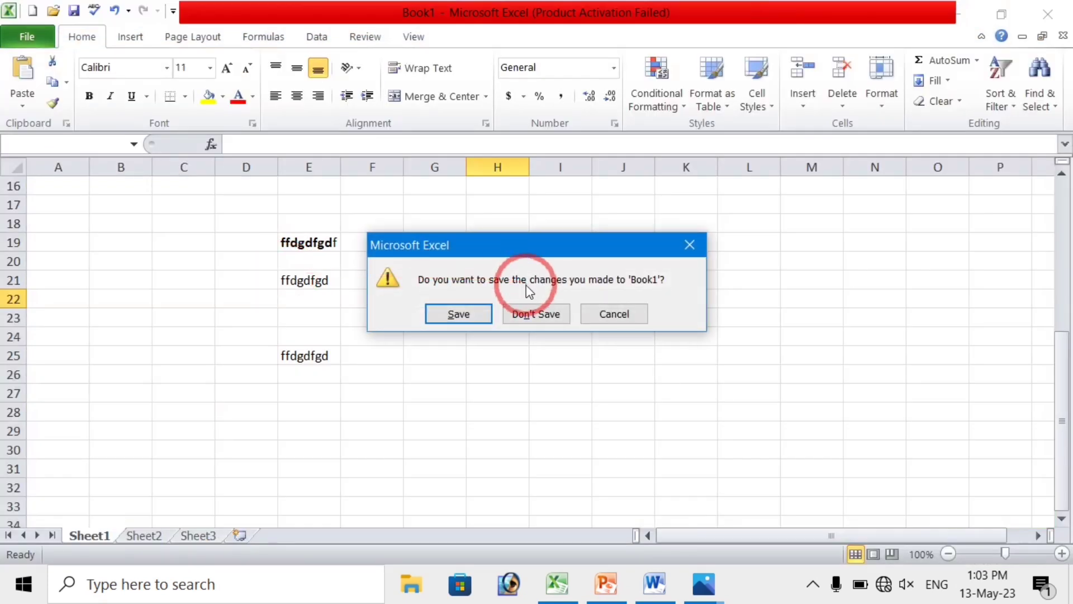
{"action": "left_click", "coordinate": [510, 314]}
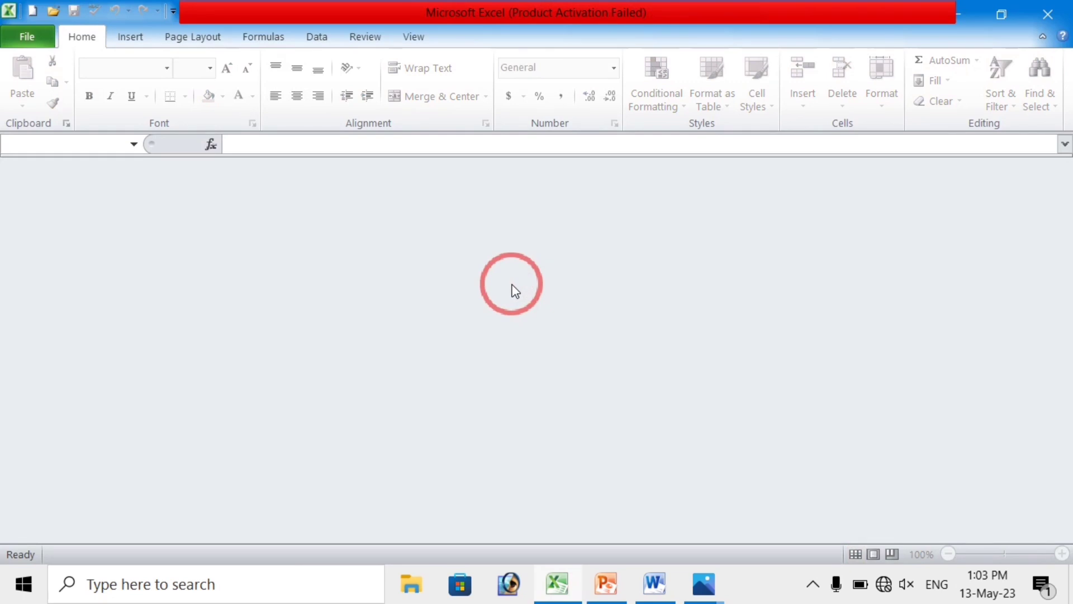
Create the blank Book3 workbook and select cells F7 and F4
{"action": "key", "text": "ctrl+n"}
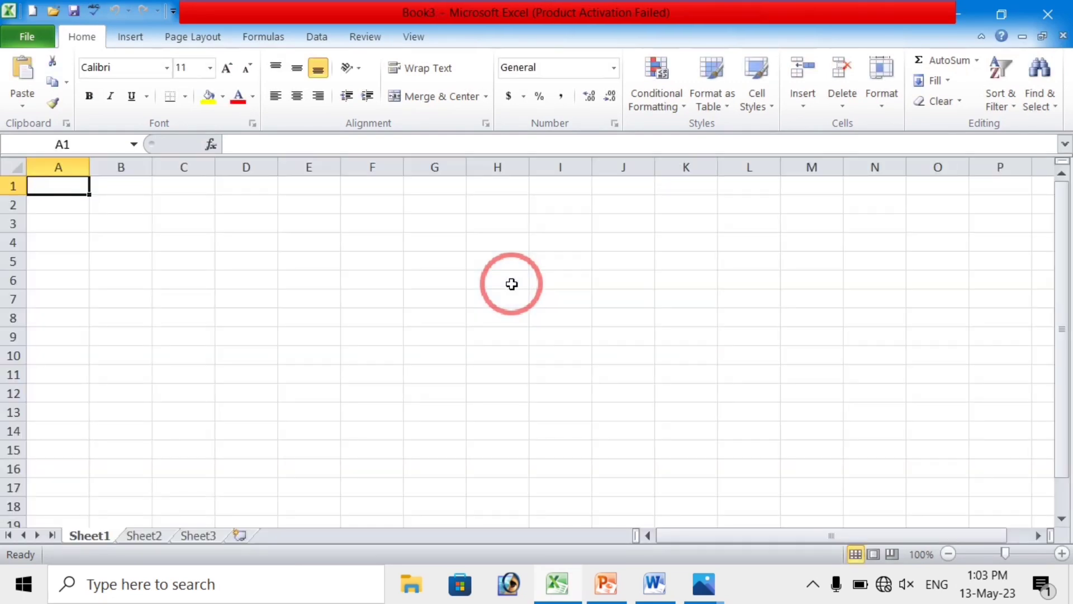
{"action": "left_click", "coordinate": [367, 304]}
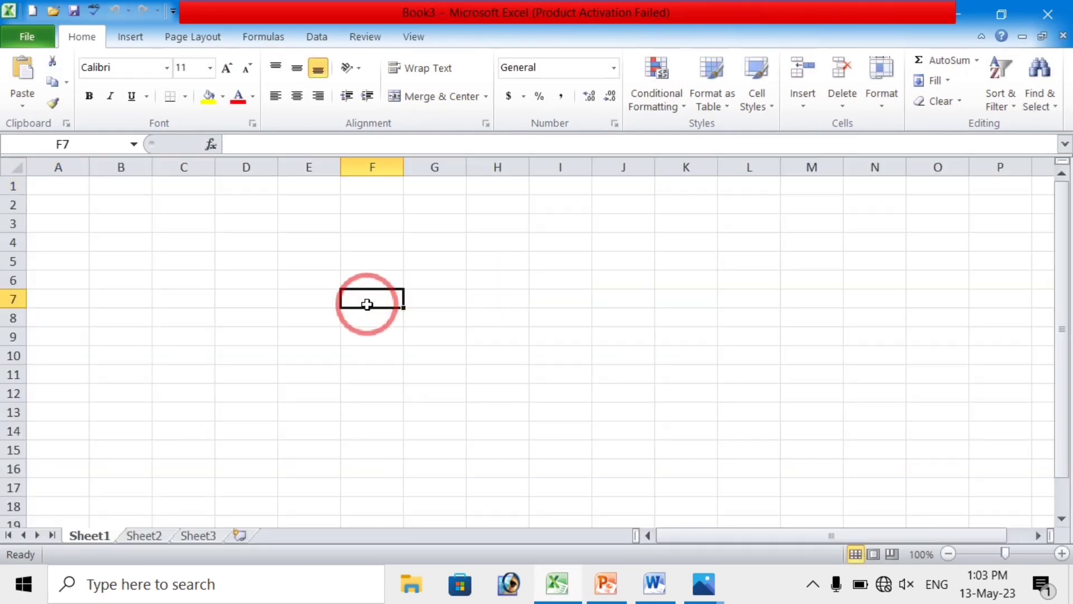
{"action": "key", "text": "ctrl+s"}
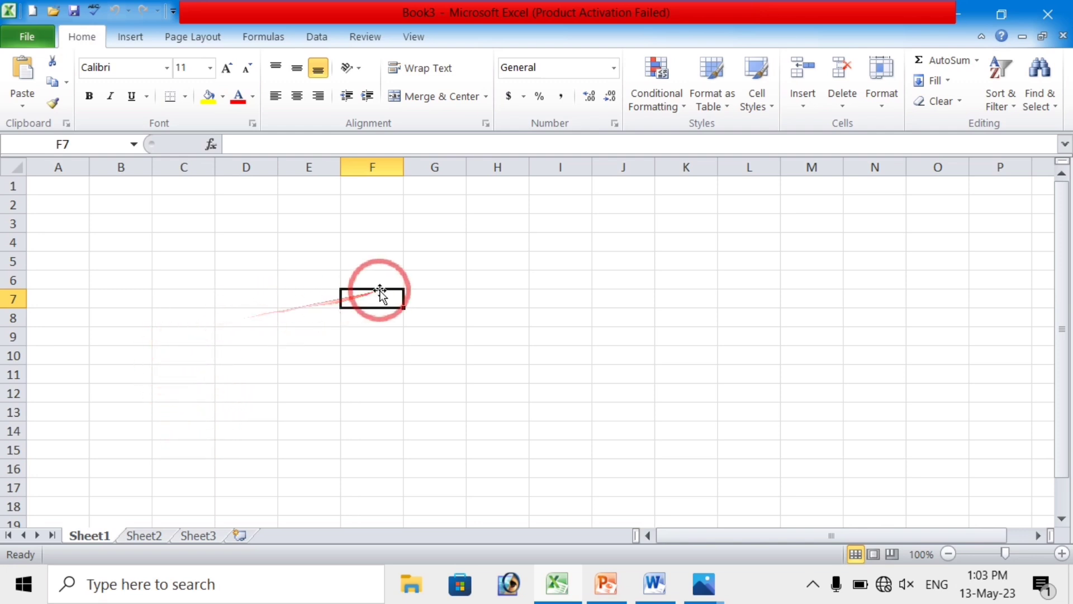
{"action": "left_click", "coordinate": [366, 242]}
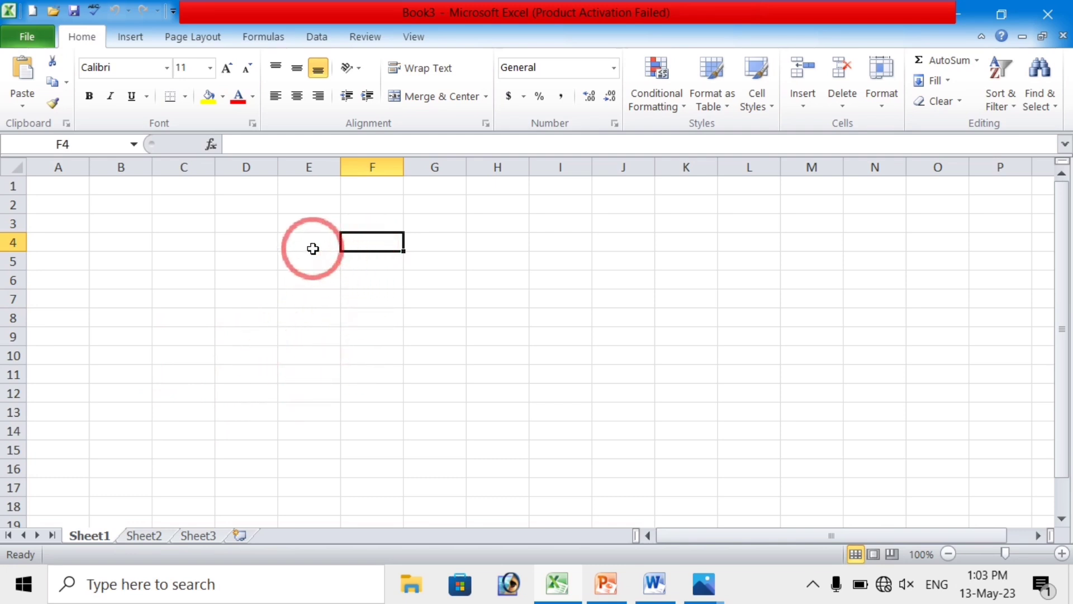
{"action": "key", "text": "ctrl+s"}
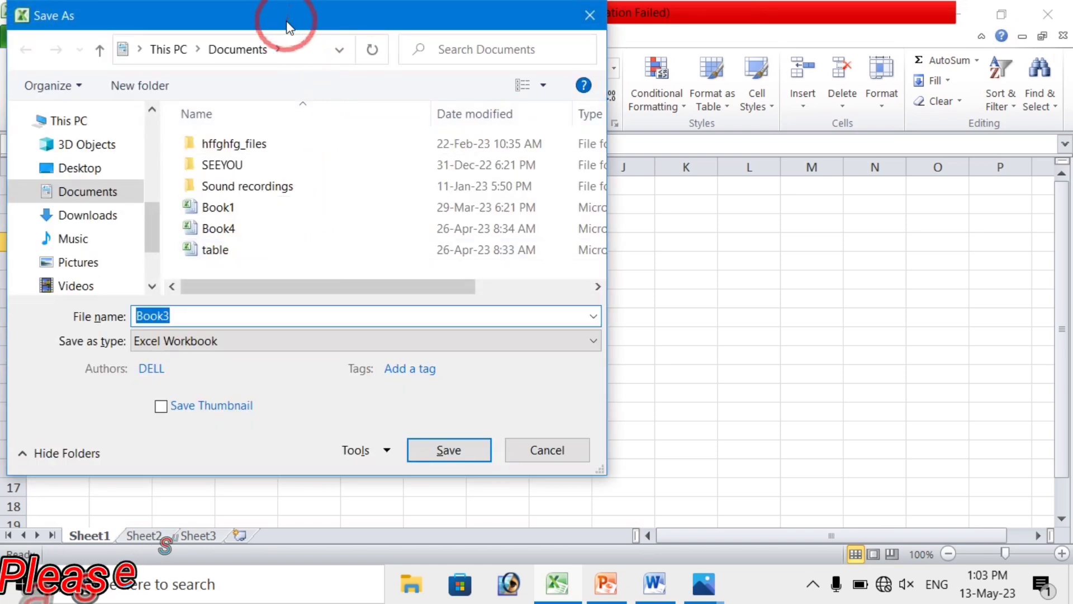
{"action": "left_click_drag", "start_coordinate": [286, 21], "coordinate": [466, 47]}
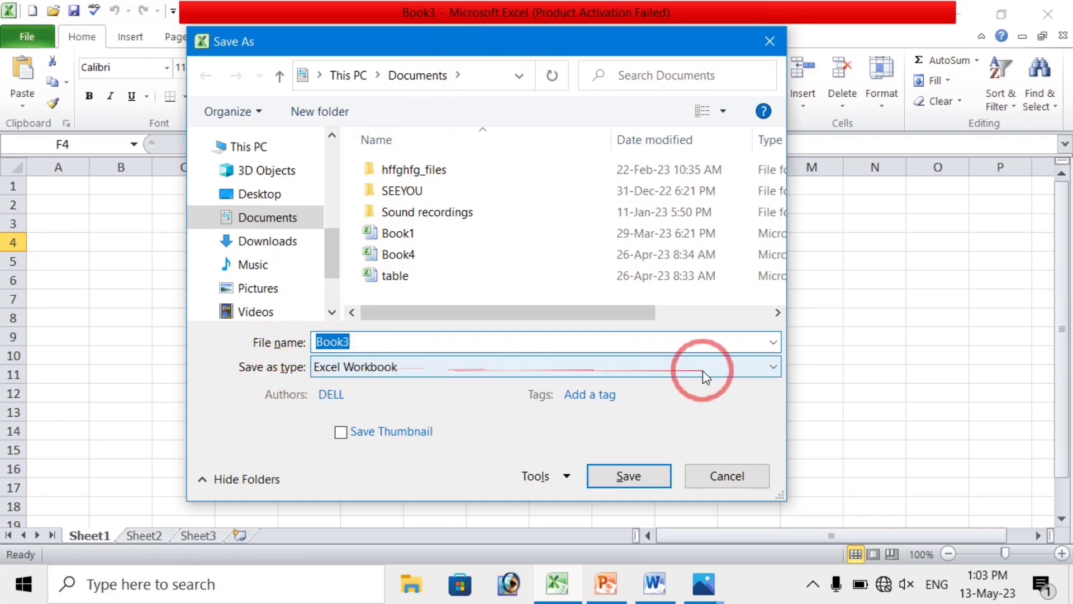
{"action": "left_click", "coordinate": [772, 367]}
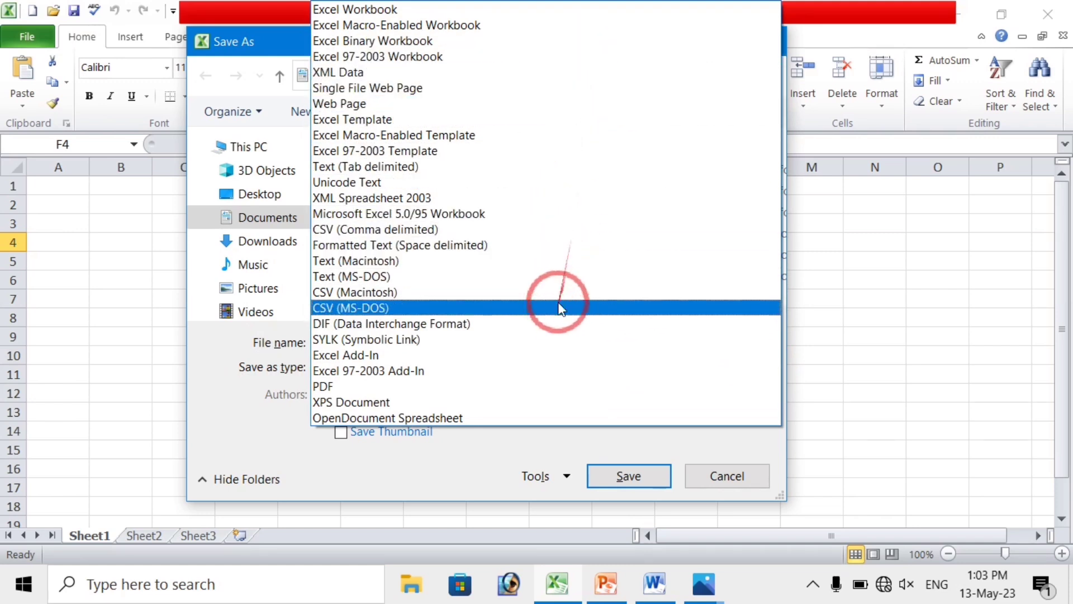
{"action": "left_click", "coordinate": [524, 261]}
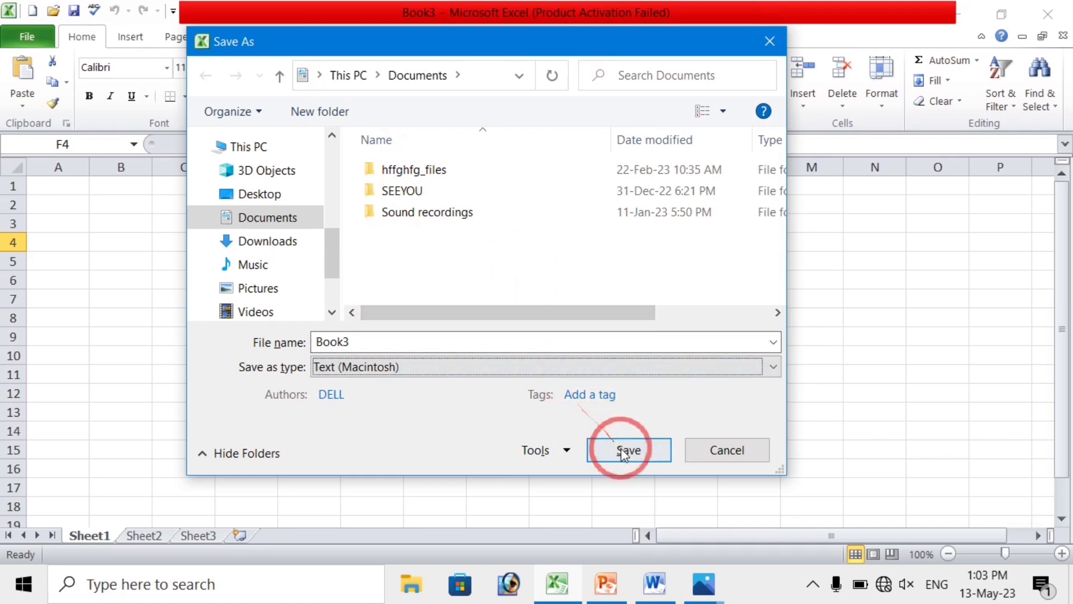
{"action": "mouse_move", "coordinate": [256, 243]}
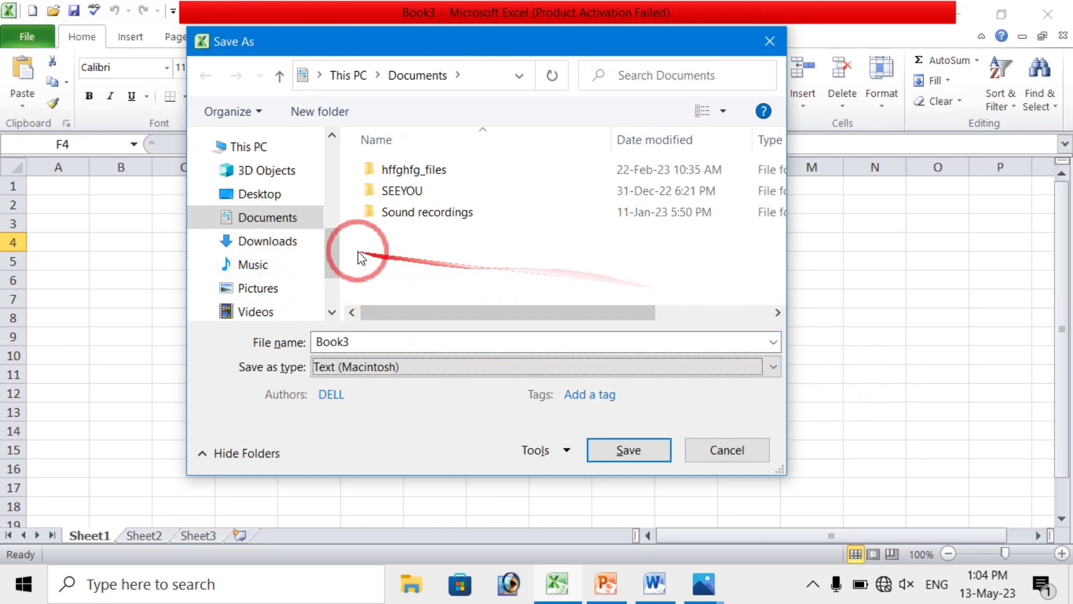
{"action": "left_click", "coordinate": [256, 245]}
{"action": "scroll", "coordinate": [256, 245], "scroll_direction": "up", "scroll_amount": 5}
{"action": "scroll", "coordinate": [265, 207], "scroll_direction": "up", "scroll_amount": 1}
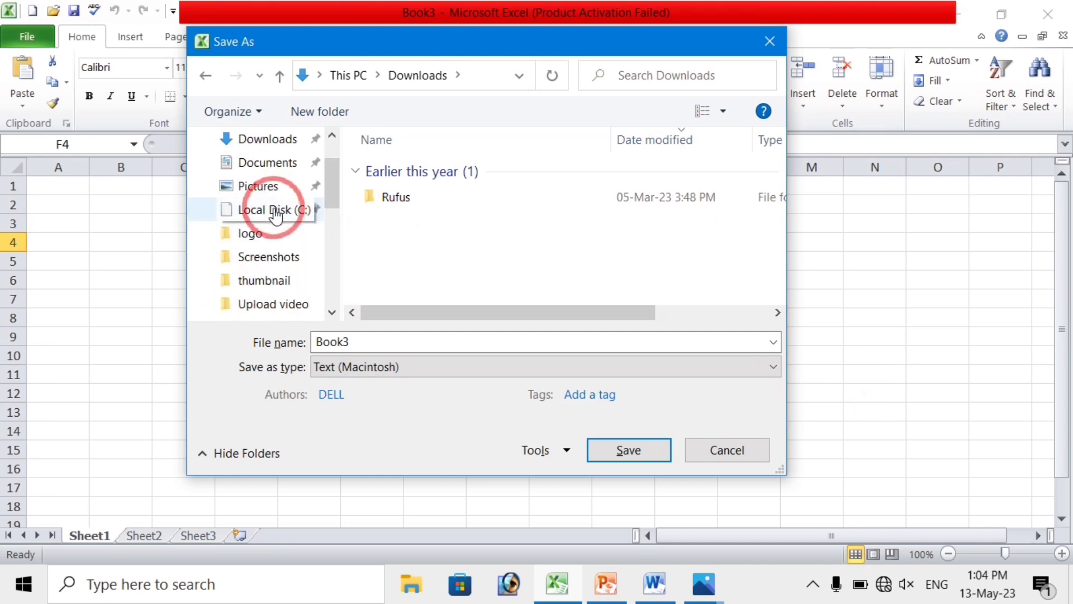
{"action": "scroll", "coordinate": [271, 218], "scroll_direction": "up", "scroll_amount": 1}
{"action": "left_click", "coordinate": [259, 178]}
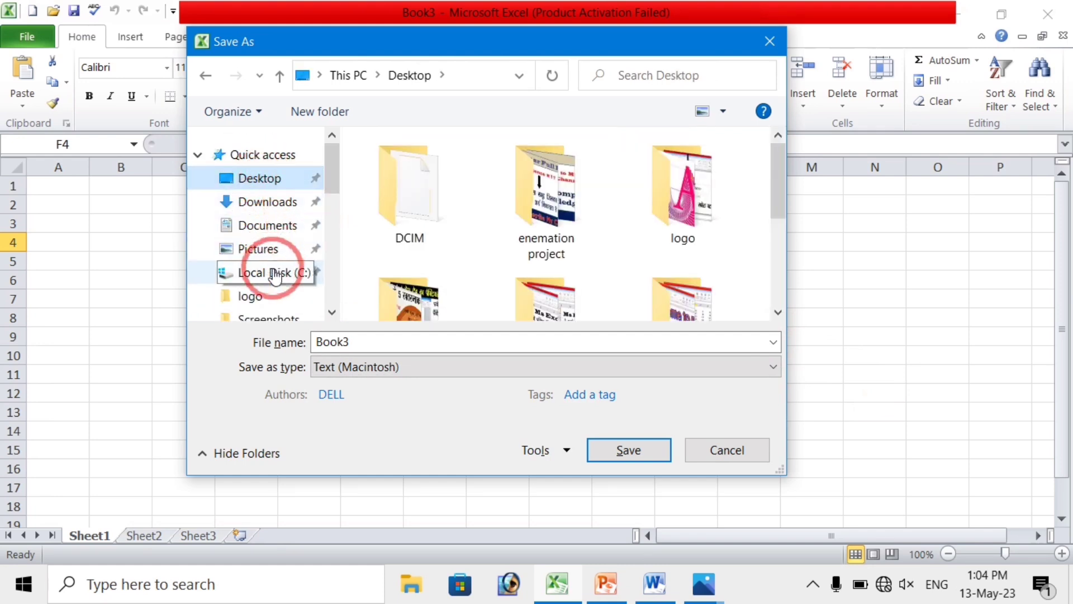
{"action": "left_click", "coordinate": [278, 213]}
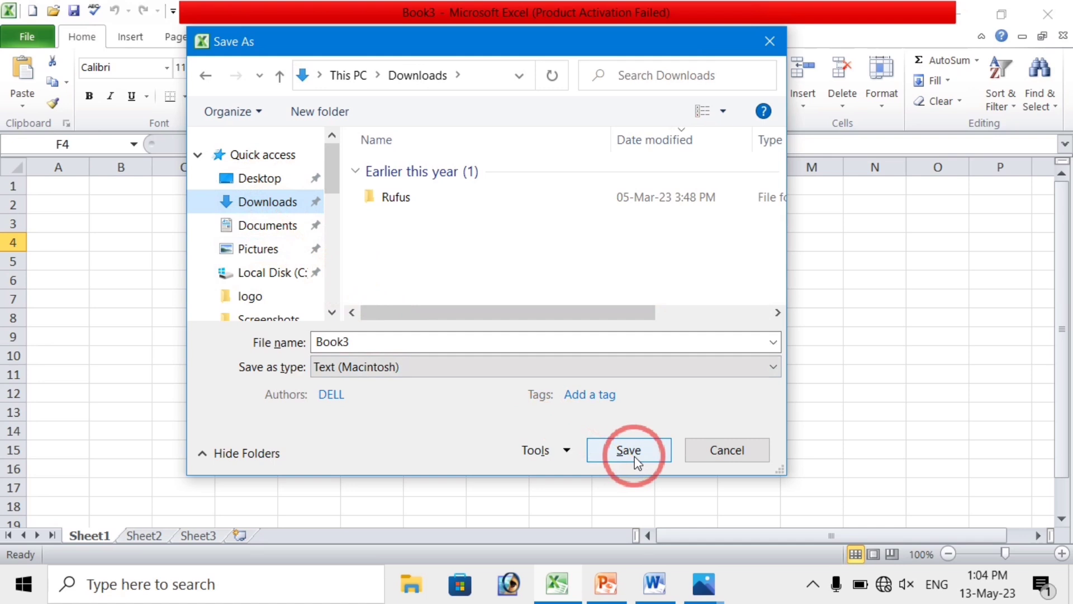
{"action": "left_click", "coordinate": [735, 448]}
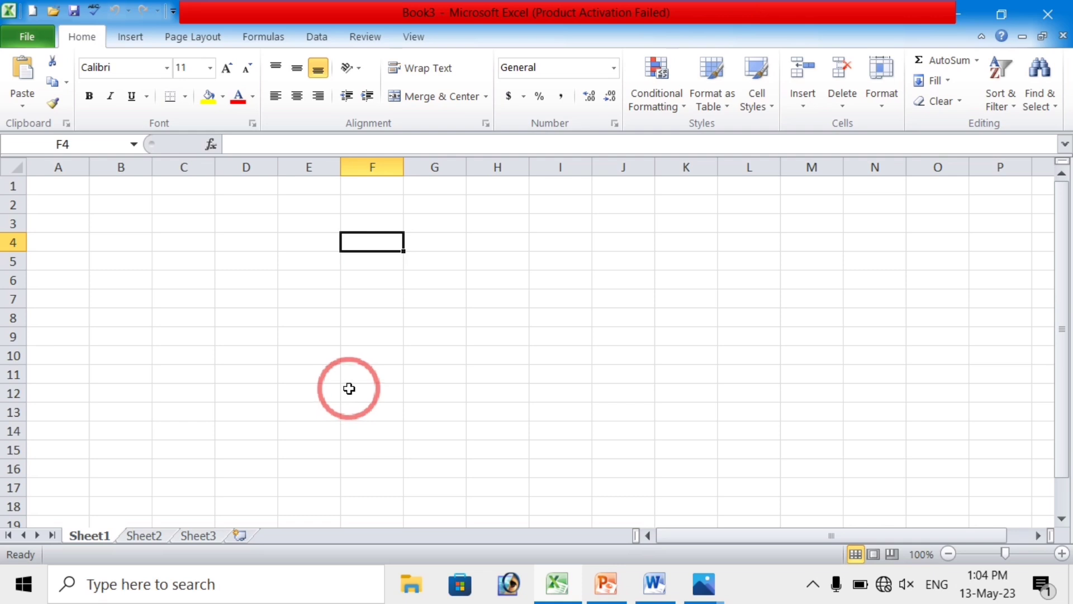
Select E5, then save Book3 as an Excel Workbook to the Desktop
{"action": "left_click", "coordinate": [316, 267]}
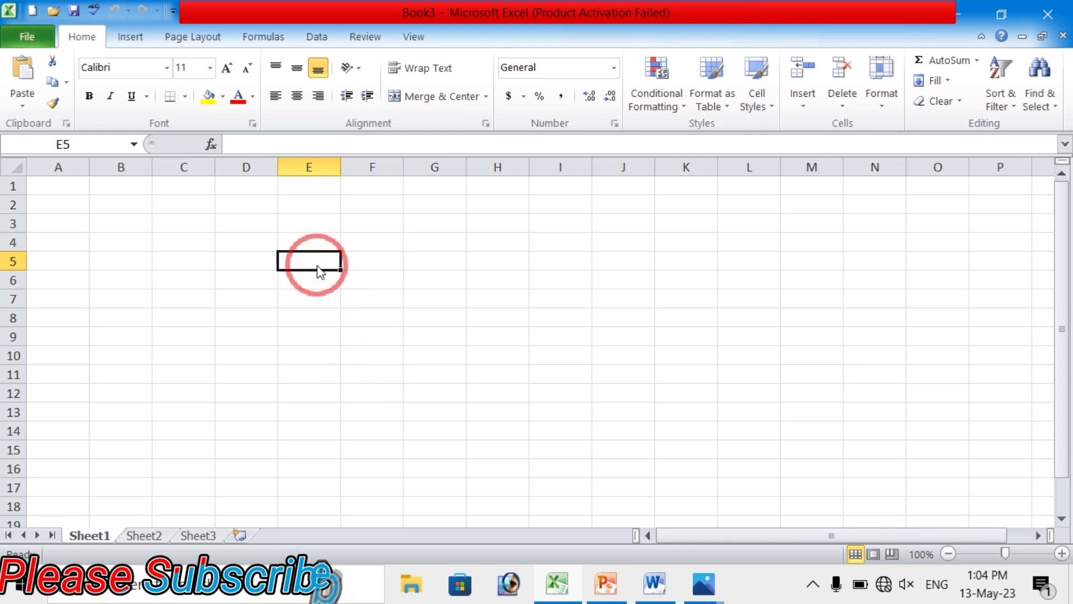
{"action": "key", "text": "ctrl+s"}
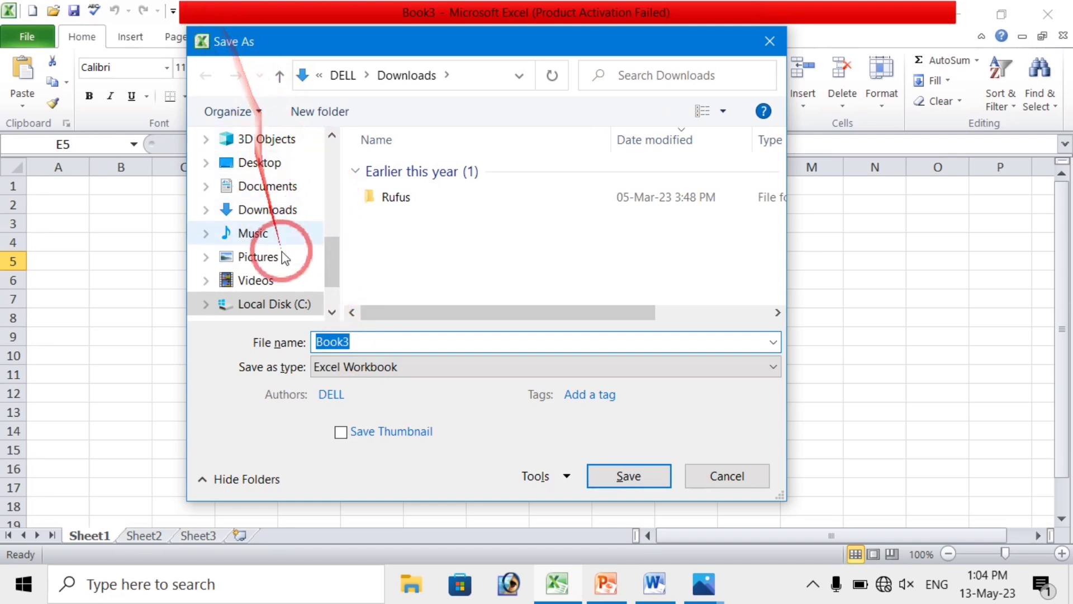
{"action": "left_click", "coordinate": [250, 162]}
{"action": "left_click", "coordinate": [625, 475]}
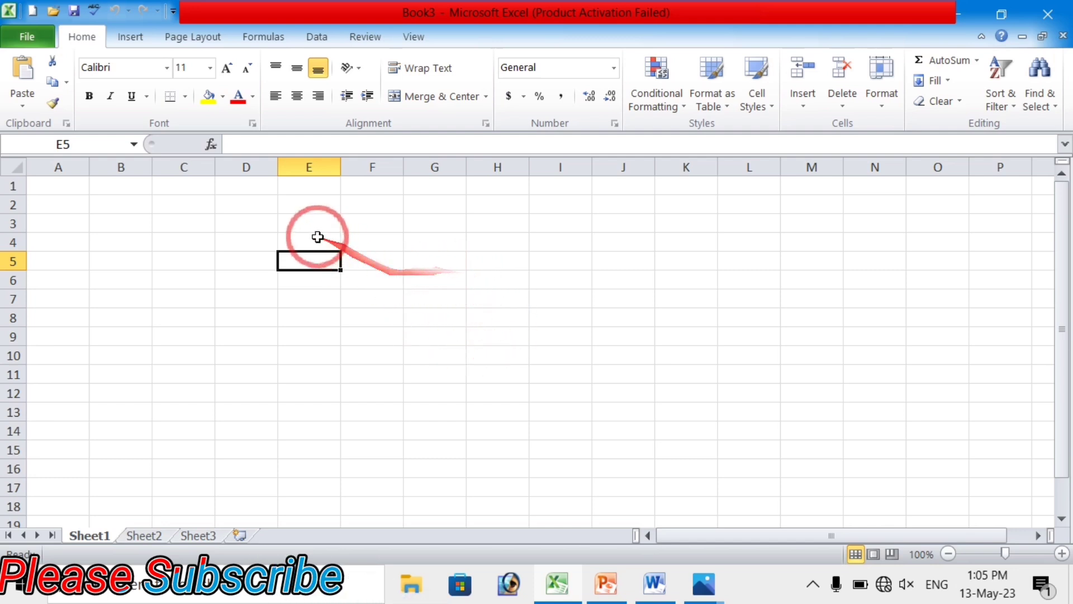
Save the workbook to the Desktop under the file name Book4 instead of Book3
{"action": "left_click", "coordinate": [28, 38]}
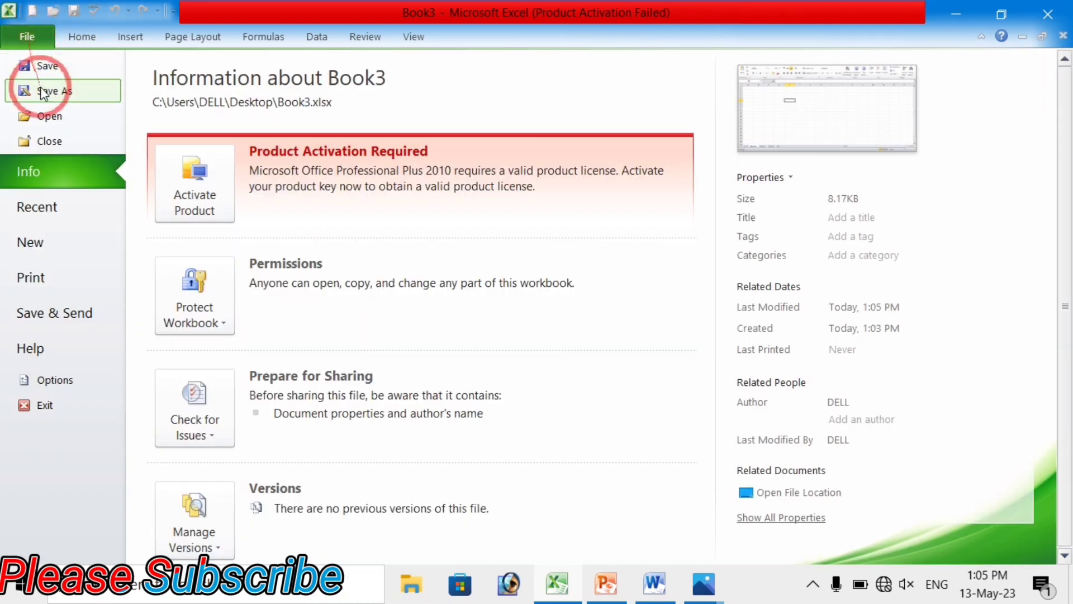
{"action": "left_click", "coordinate": [57, 70]}
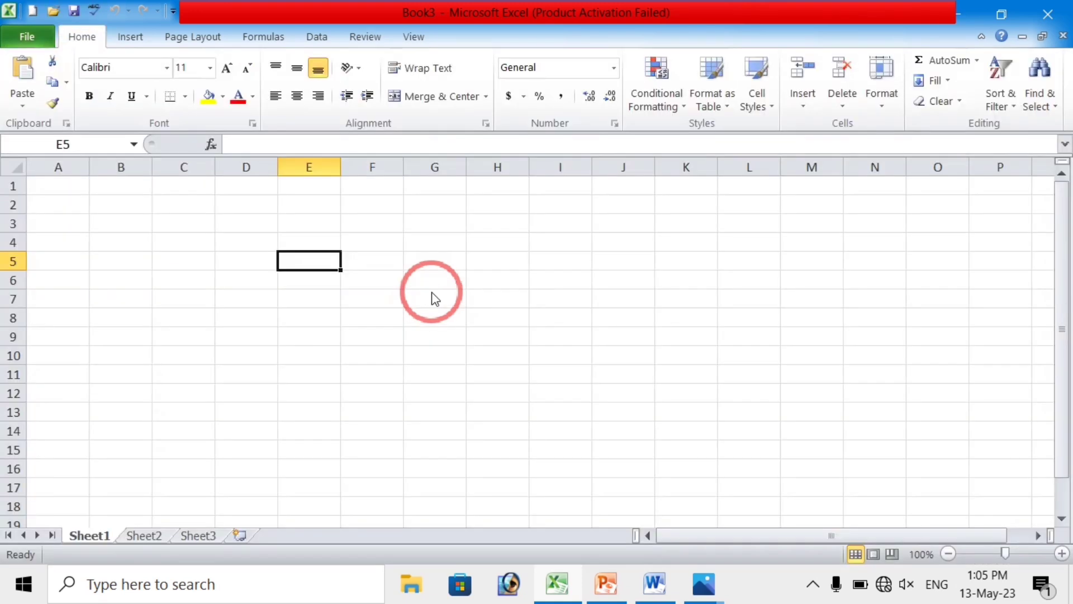
{"action": "key", "text": "ctrl+s"}
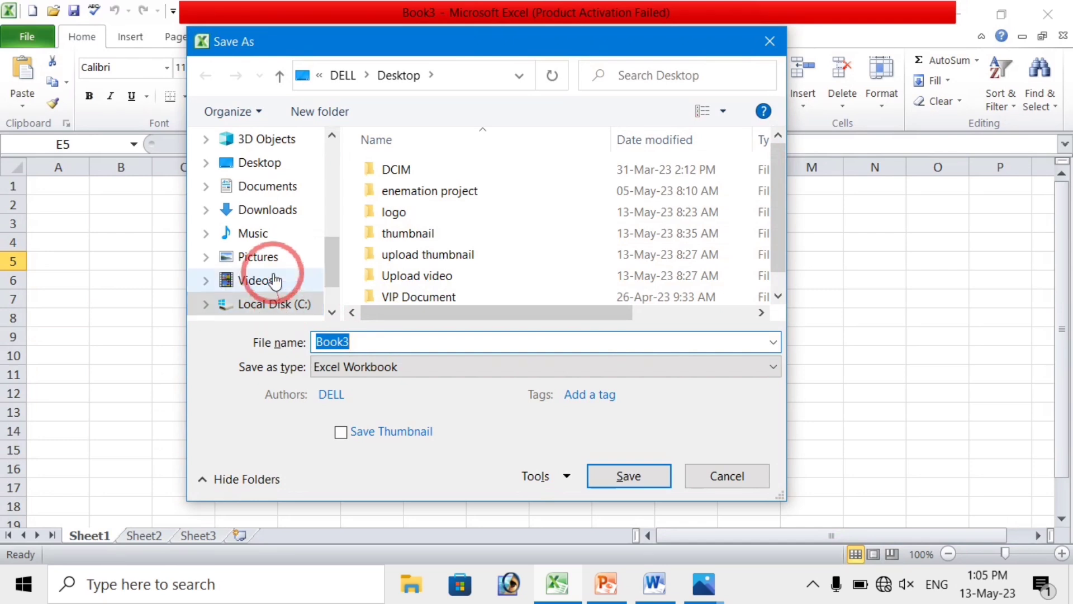
{"action": "left_click", "coordinate": [351, 342]}
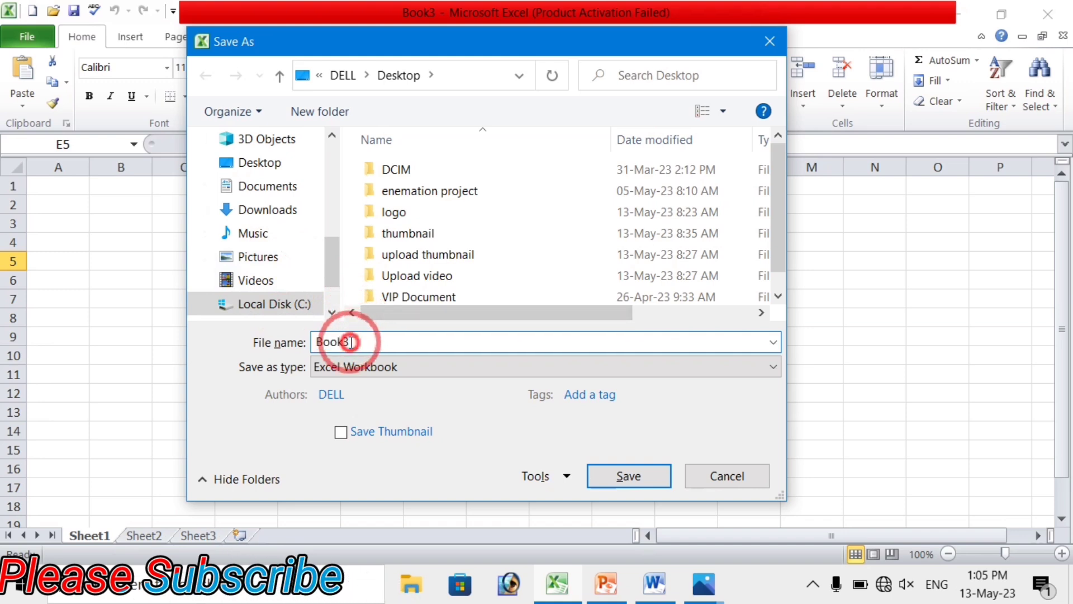
{"action": "key", "text": "BackSpace"}
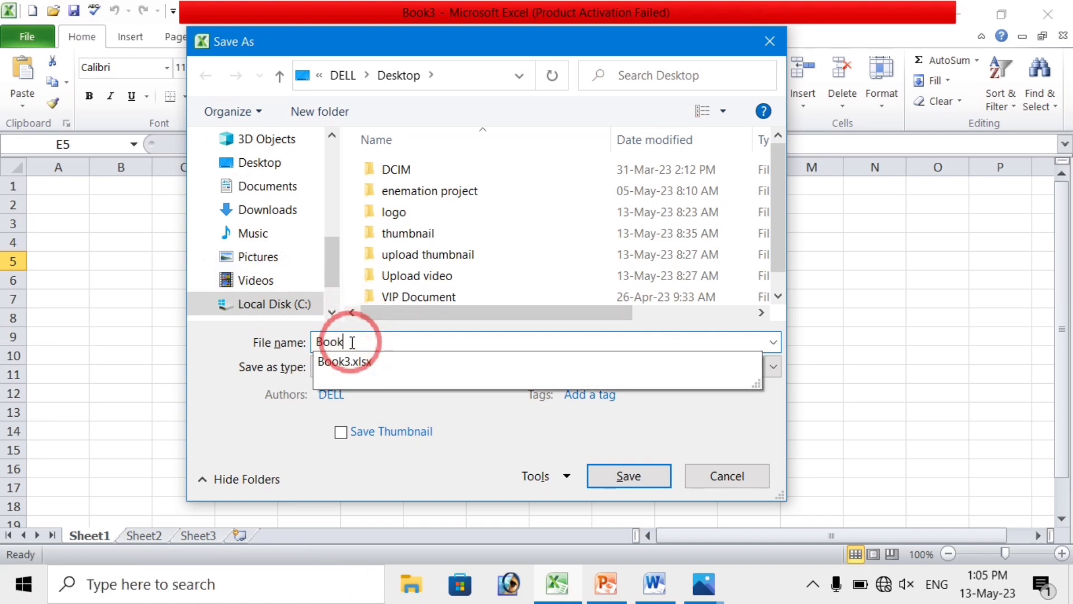
{"action": "type", "text": "4"}
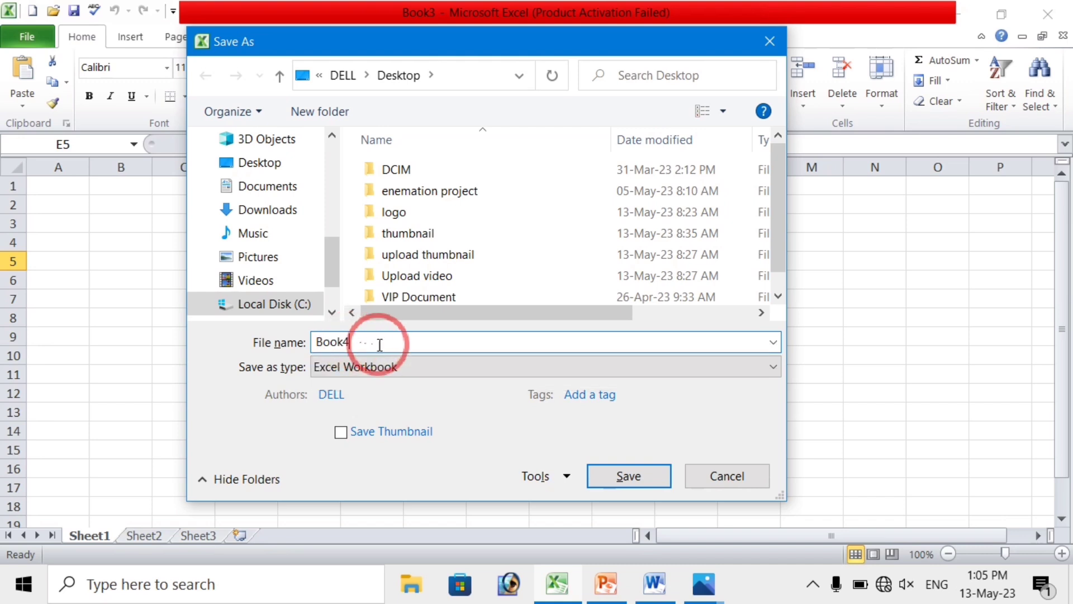
{"action": "left_click", "coordinate": [628, 477]}
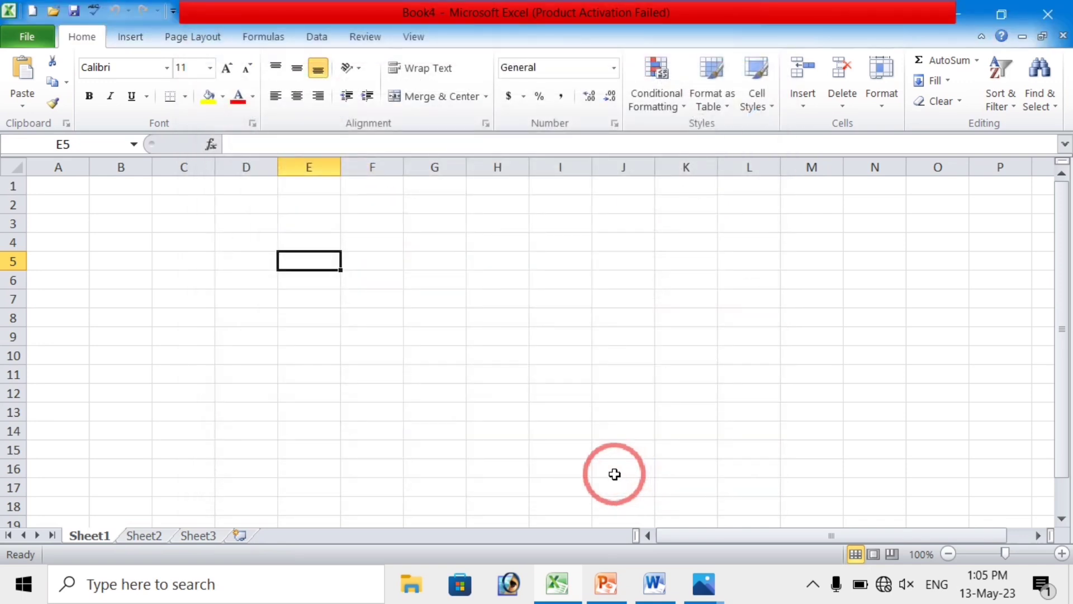
{"action": "left_click", "coordinate": [389, 261]}
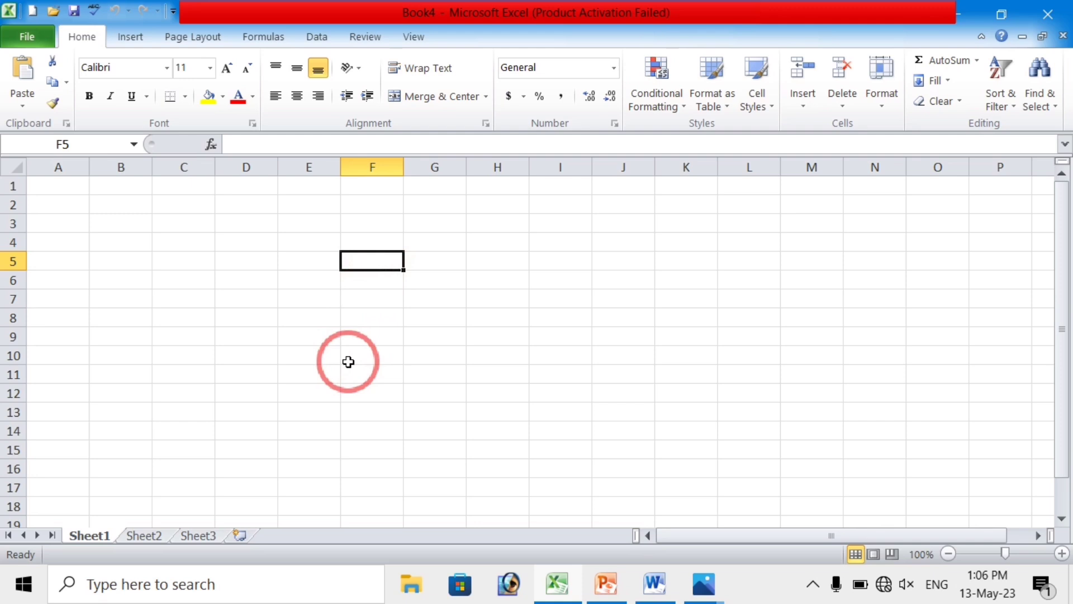
{"action": "left_click", "coordinate": [295, 301]}
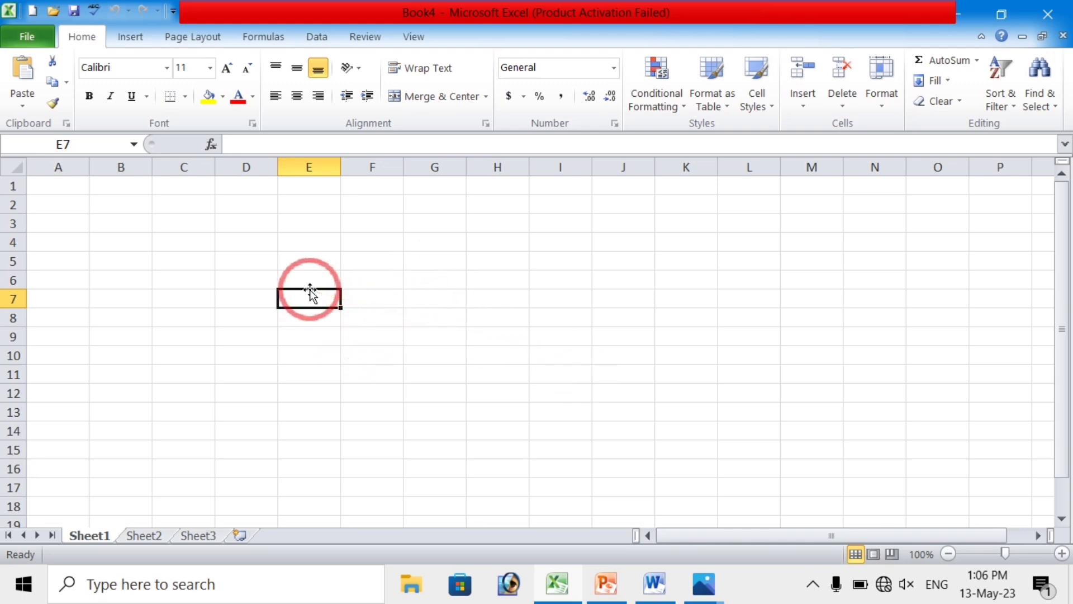
Fill the 2, 3, 4, 6 seeds in E7:F8 down to row 16 and across to column CI, then preview printing
{"action": "type", "text": "2"}
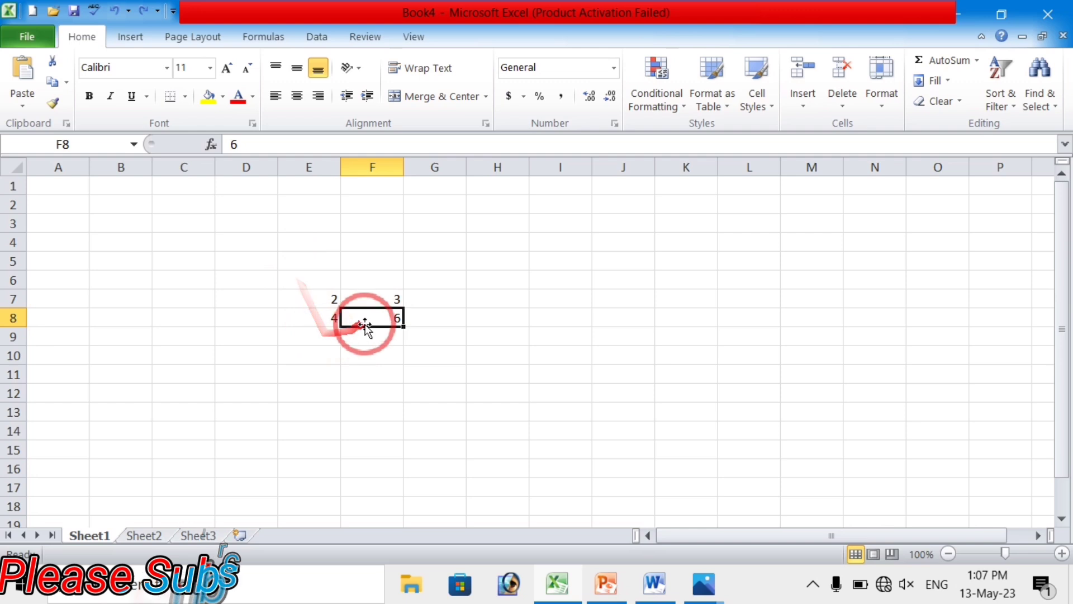
{"action": "left_click", "coordinate": [309, 297]}
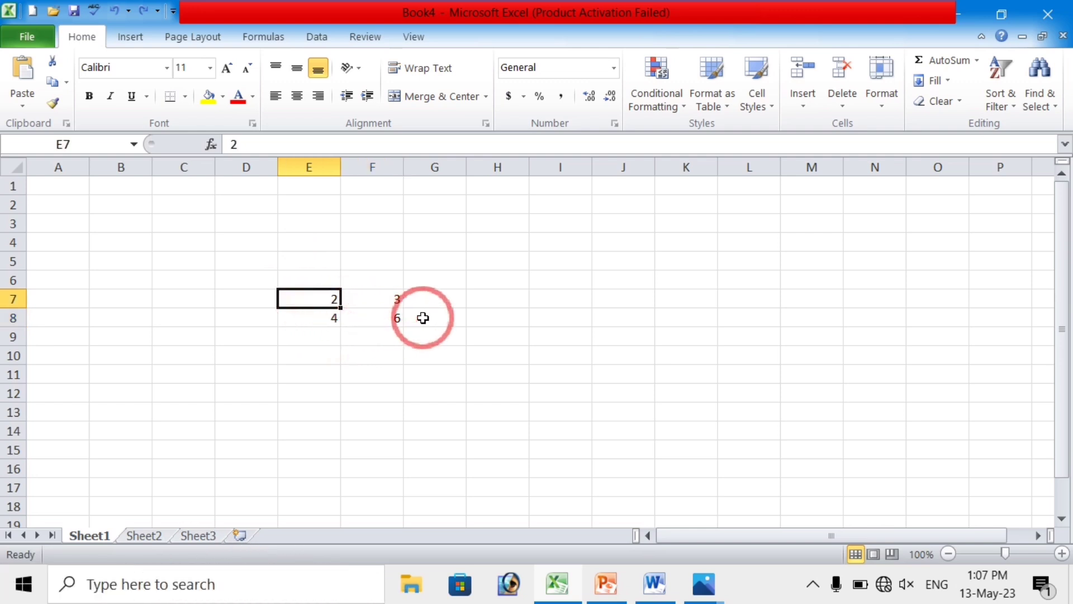
{"action": "key", "text": "shift+Down"}
{"action": "key", "text": "shift+Right"}
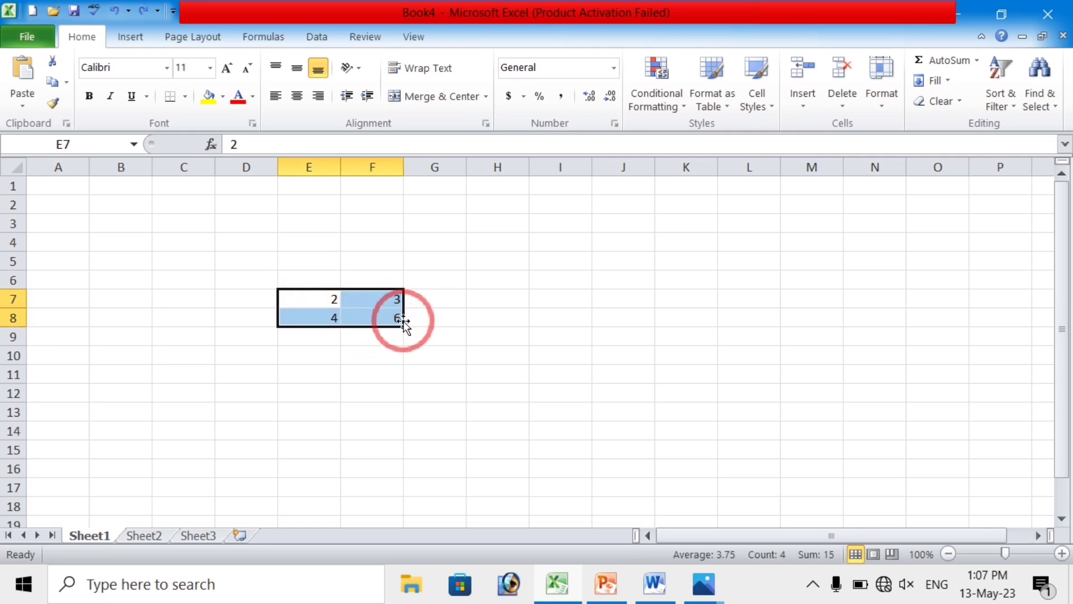
{"action": "left_click_drag", "start_coordinate": [404, 326], "coordinate": [395, 475]}
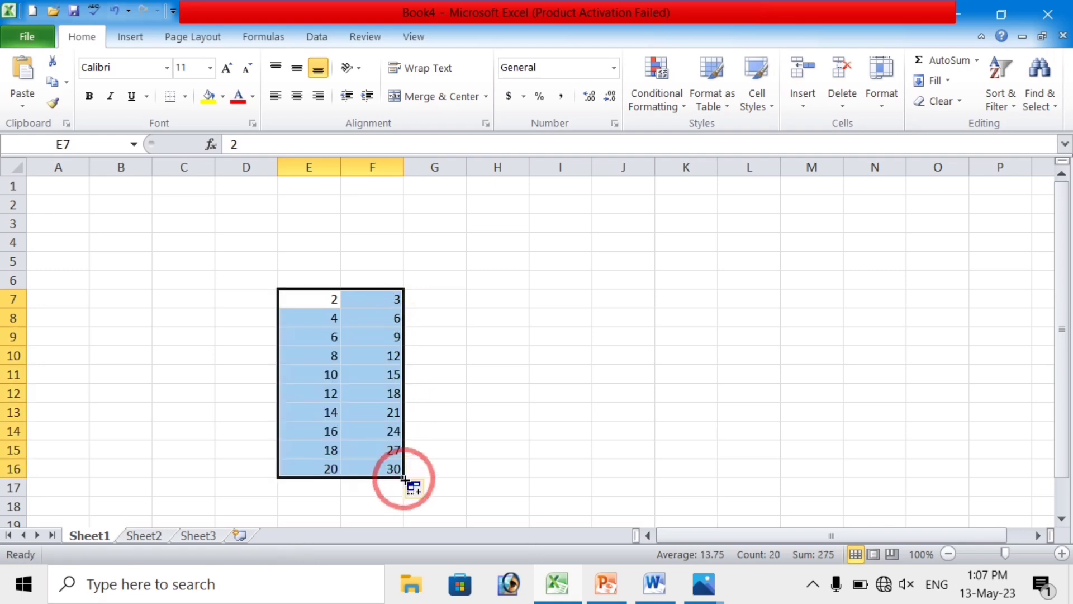
{"action": "left_click_drag", "start_coordinate": [404, 477], "coordinate": [1069, 496]}
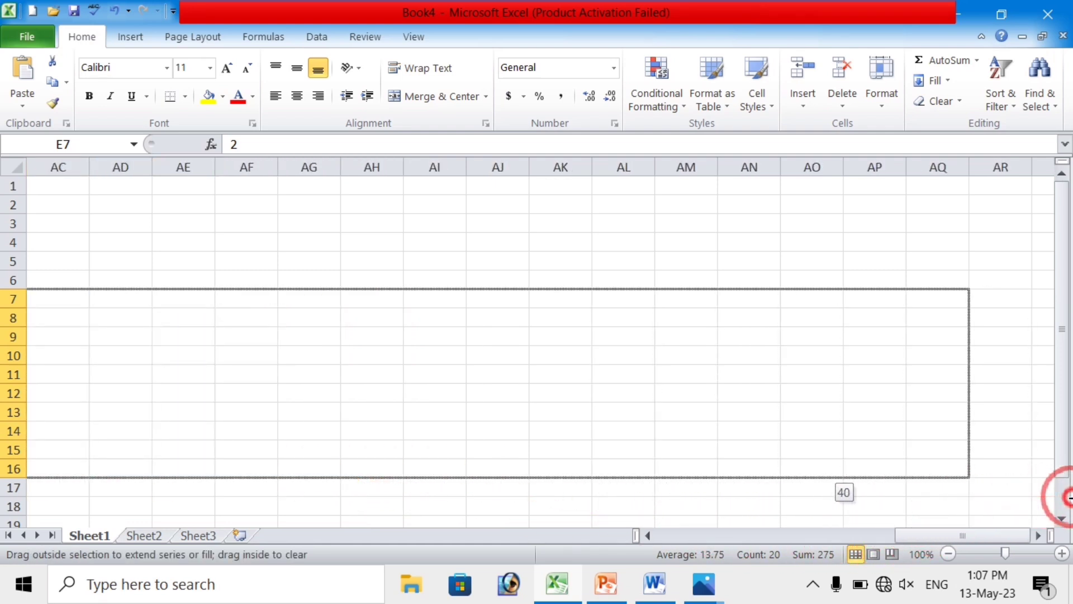
{"action": "left_click_drag", "start_coordinate": [1068, 497], "coordinate": [1067, 496]}
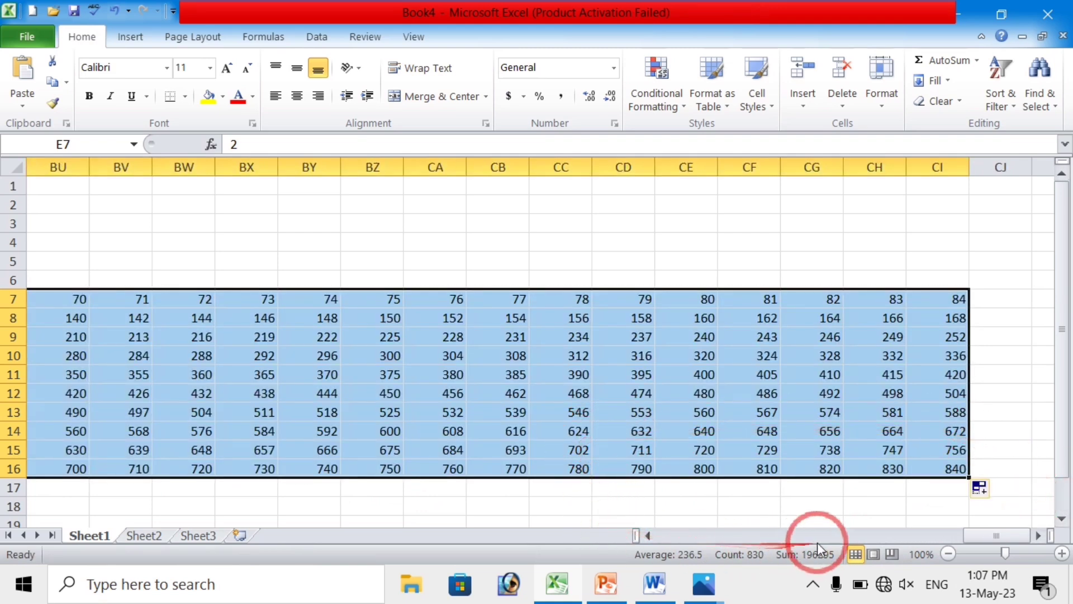
{"action": "left_click_drag", "start_coordinate": [973, 535], "coordinate": [670, 538]}
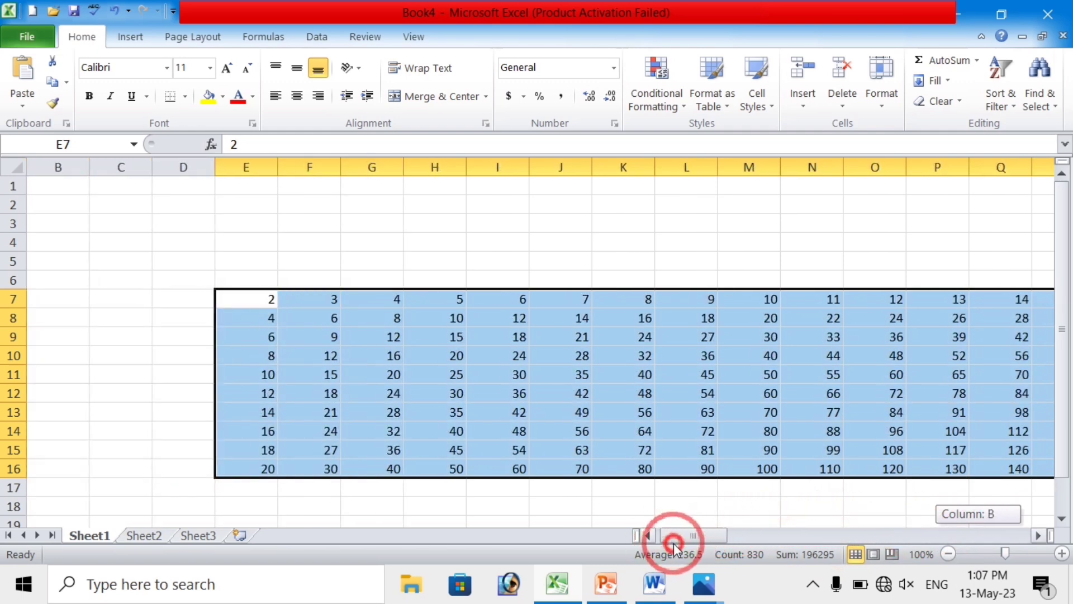
{"action": "left_click", "coordinate": [270, 302]}
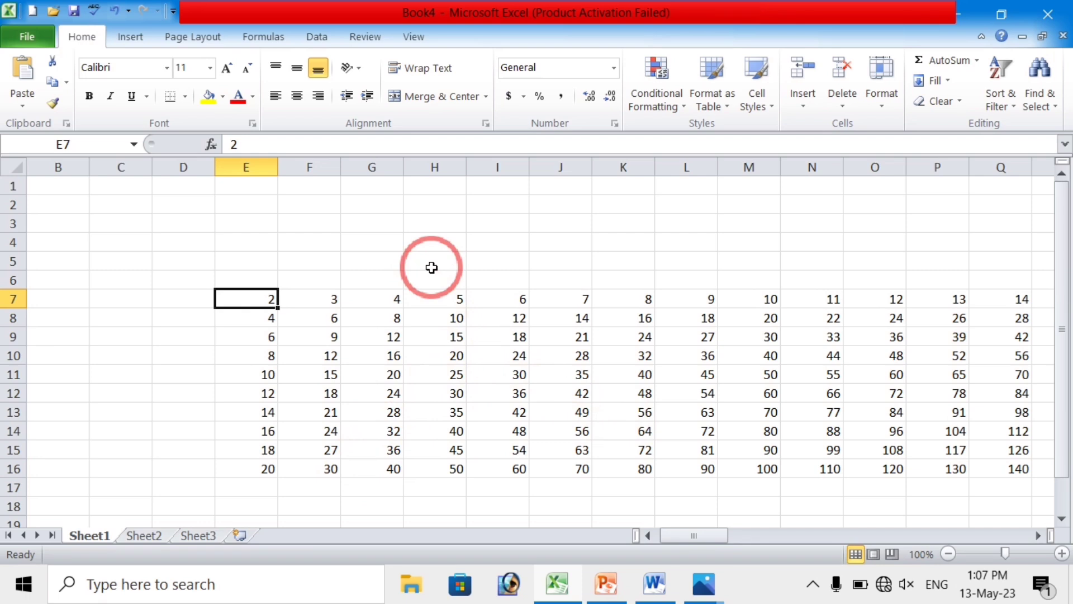
{"action": "key", "text": "ctrl+p"}
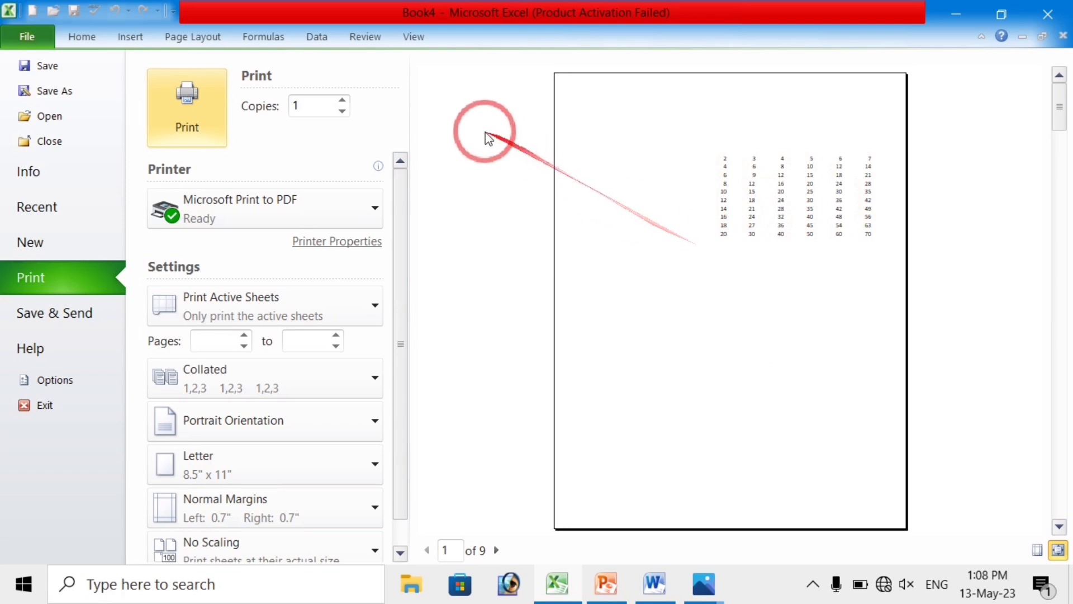
Raise the print copies to 7, then return to Book4's multiplication table
{"action": "left_click", "coordinate": [340, 111]}
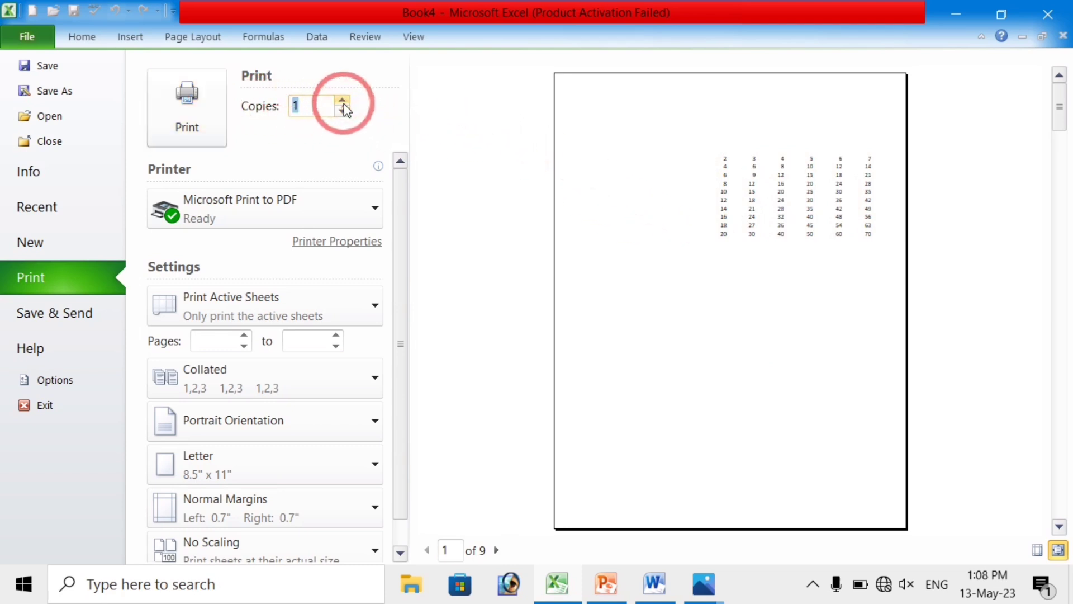
{"action": "left_click", "coordinate": [342, 102]}
{"action": "left_click", "coordinate": [343, 102]}
{"action": "left_click", "coordinate": [343, 102]}
{"action": "left_click", "coordinate": [343, 102]}
{"action": "left_click", "coordinate": [343, 102]}
{"action": "left_click", "coordinate": [343, 102]}
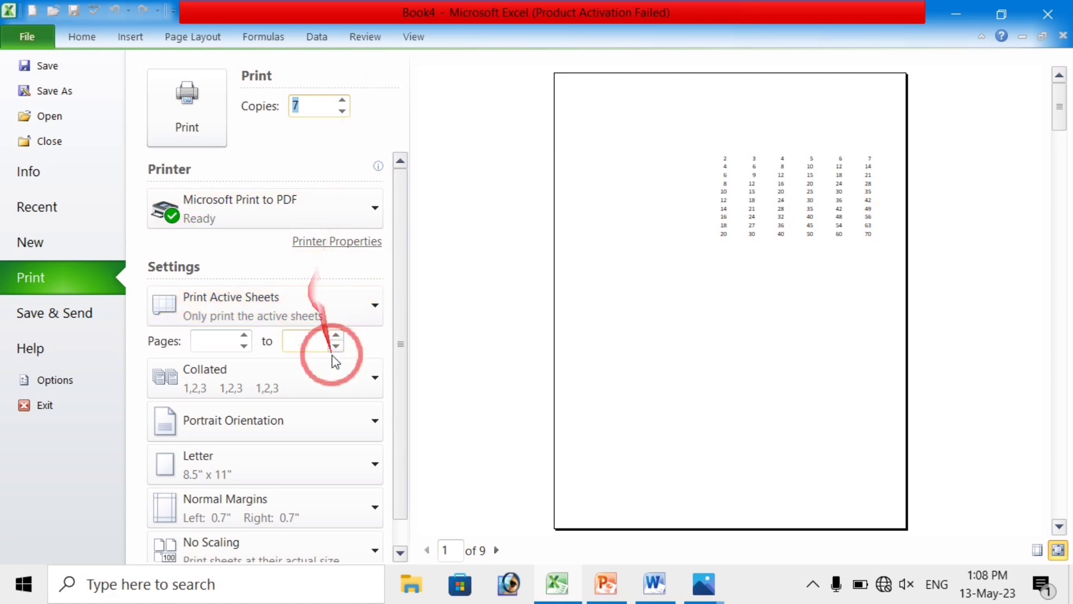
{"action": "left_click", "coordinate": [28, 38]}
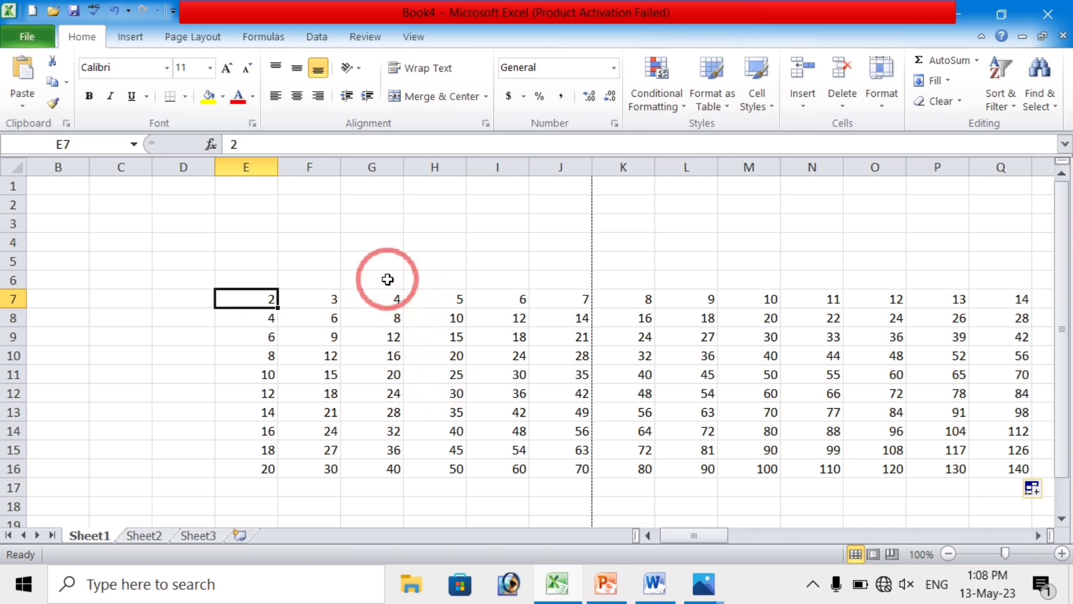
{"action": "key", "text": "ctrl+z"}
{"action": "key", "text": "ctrl+z"}
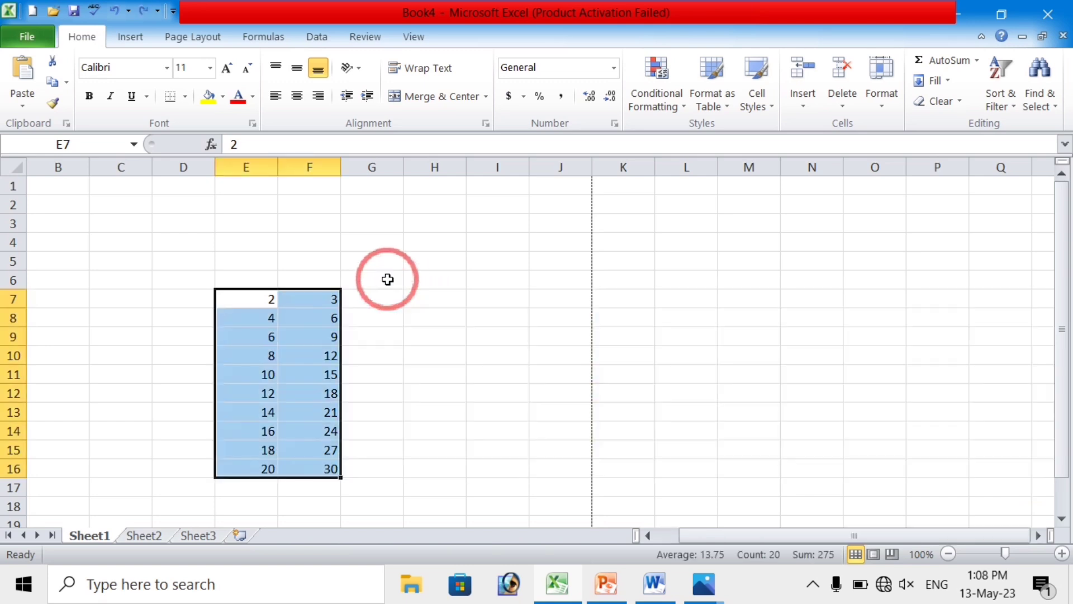
{"action": "key", "text": "ctrl+z"}
{"action": "key", "text": "ctrl+z"}
{"action": "key", "text": "ctrl+z"}
{"action": "key", "text": "ctrl+z"}
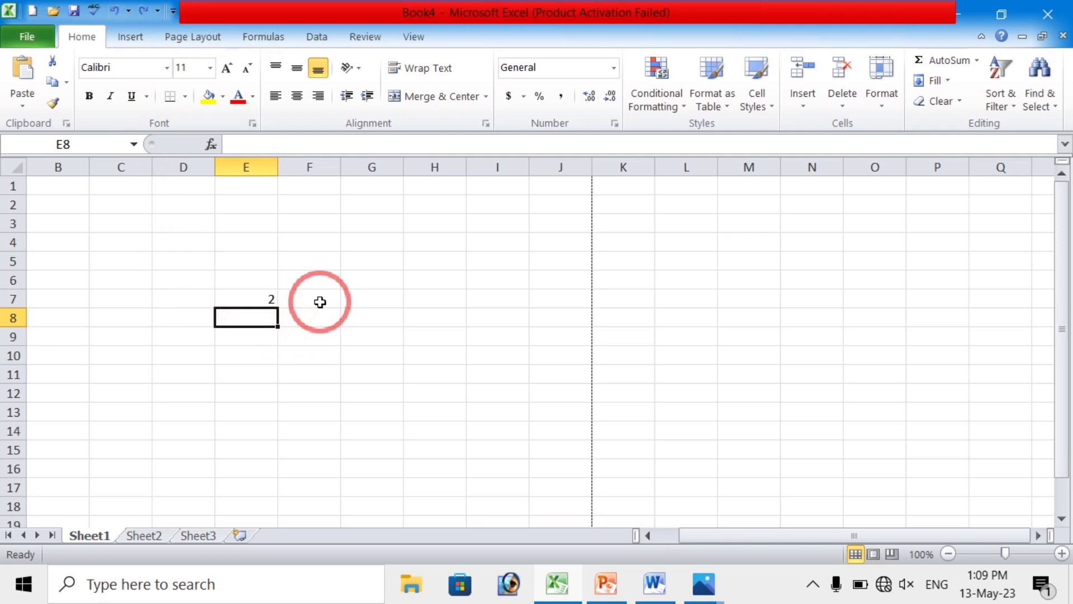
{"action": "key", "text": "ctrl+y"}
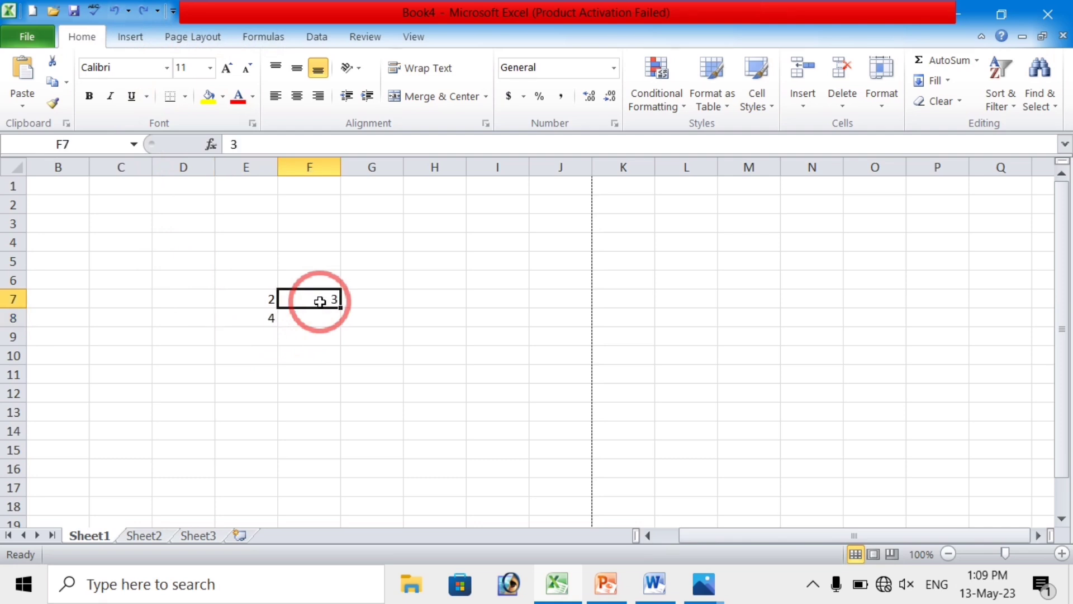
{"action": "key", "text": "ctrl+y"}
{"action": "key", "text": "ctrl+y"}
{"action": "key", "text": "ctrl+y"}
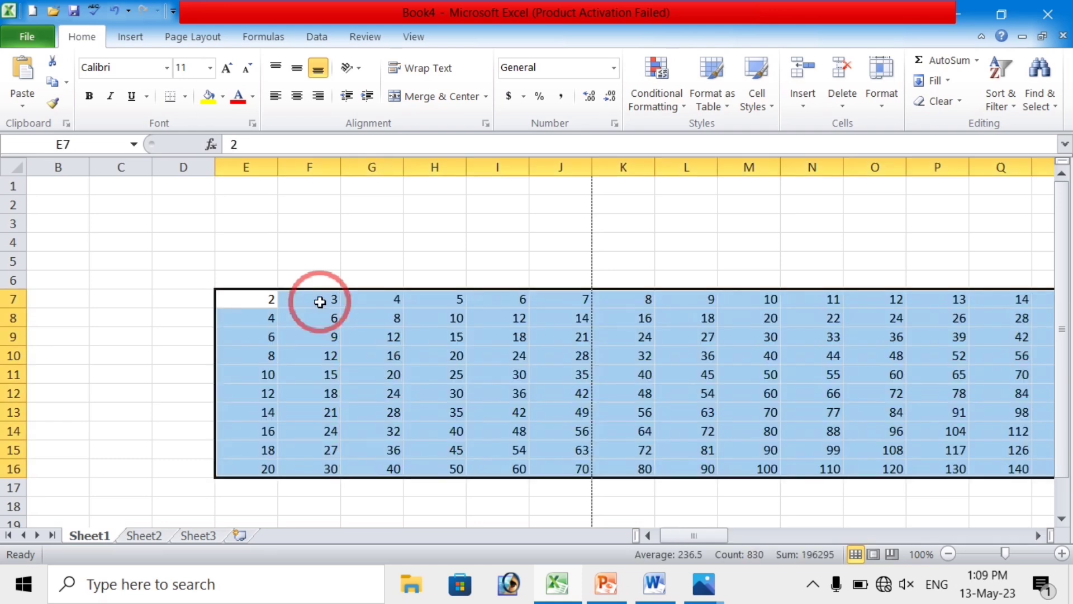
{"action": "left_click", "coordinate": [320, 302]}
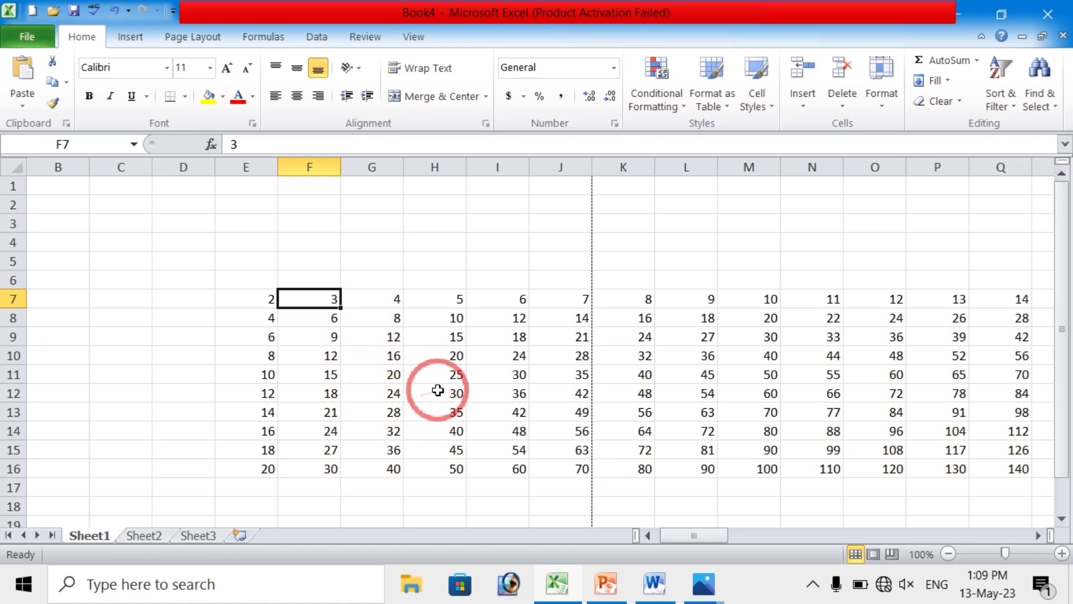
Cut the 3×3 block of 2–12 values from E7:G9 and paste it at F4:H6
{"action": "left_click", "coordinate": [268, 297]}
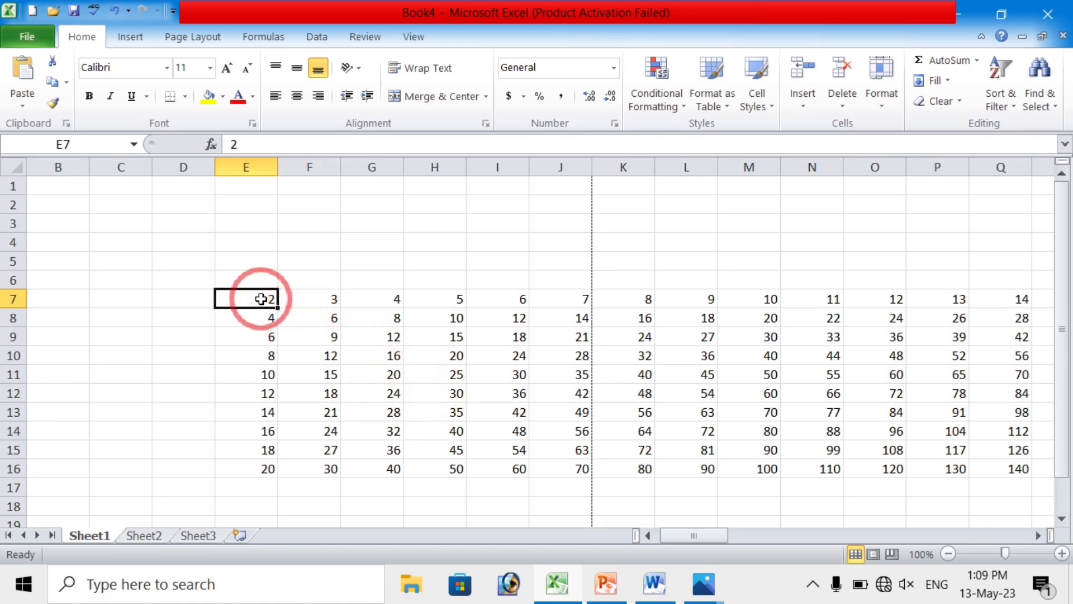
{"action": "key", "text": "shift+Right"}
{"action": "key", "text": "shift+Right"}
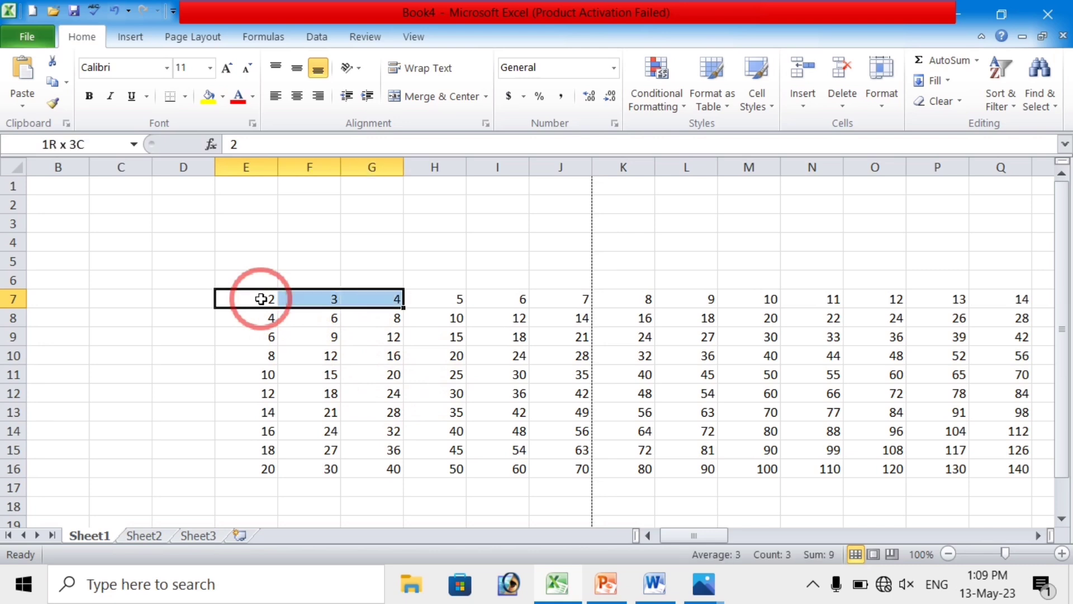
{"action": "key", "text": "shift+Down"}
{"action": "key", "text": "shift+Down"}
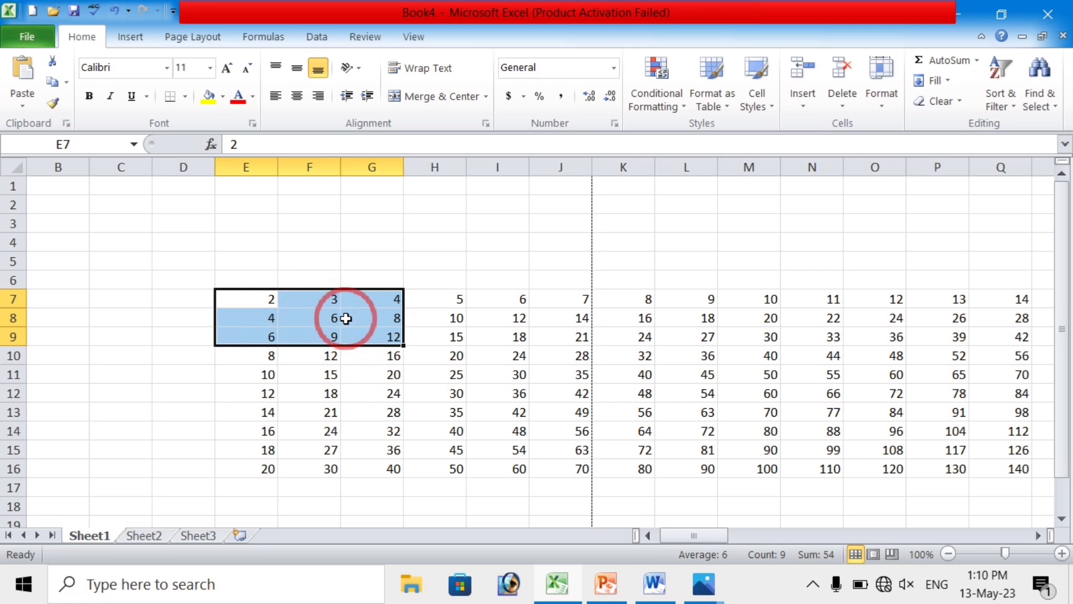
{"action": "key", "text": "ctrl+c"}
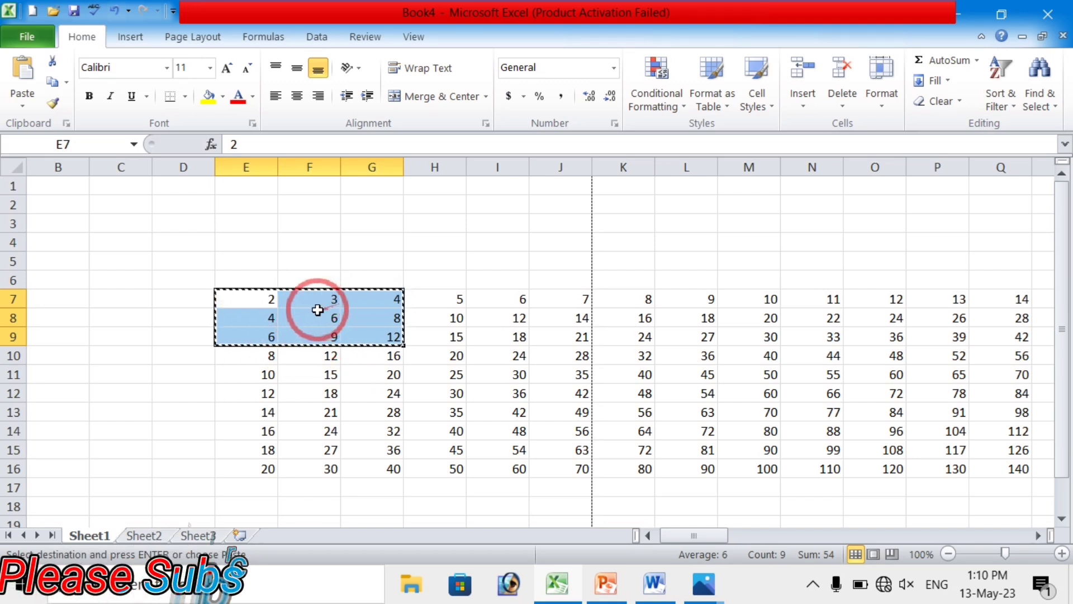
{"action": "left_click", "coordinate": [288, 236]}
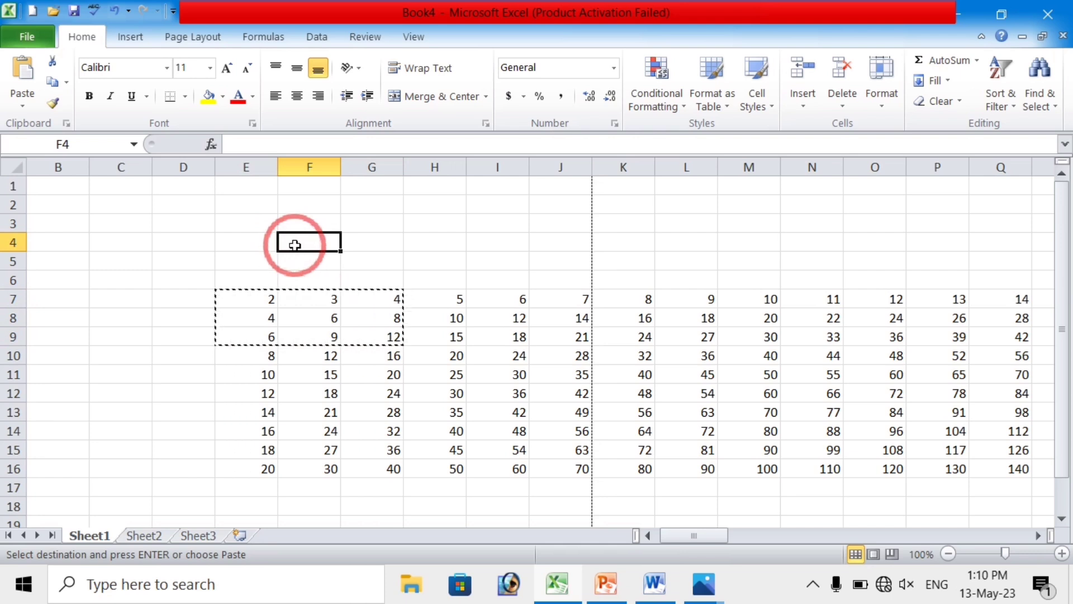
{"action": "key", "text": "Return"}
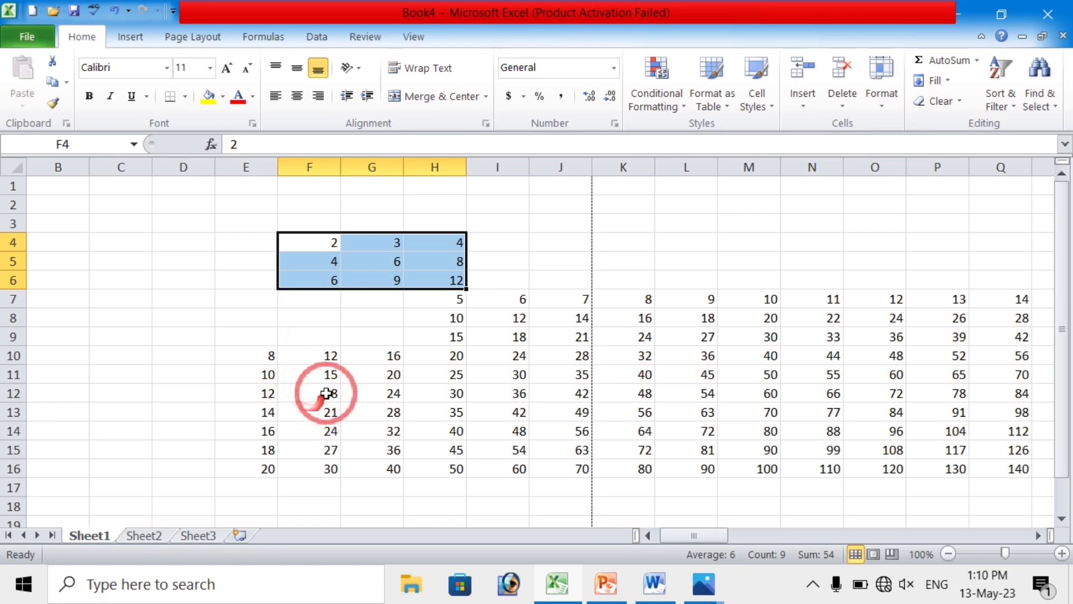
{"action": "left_click", "coordinate": [318, 338]}
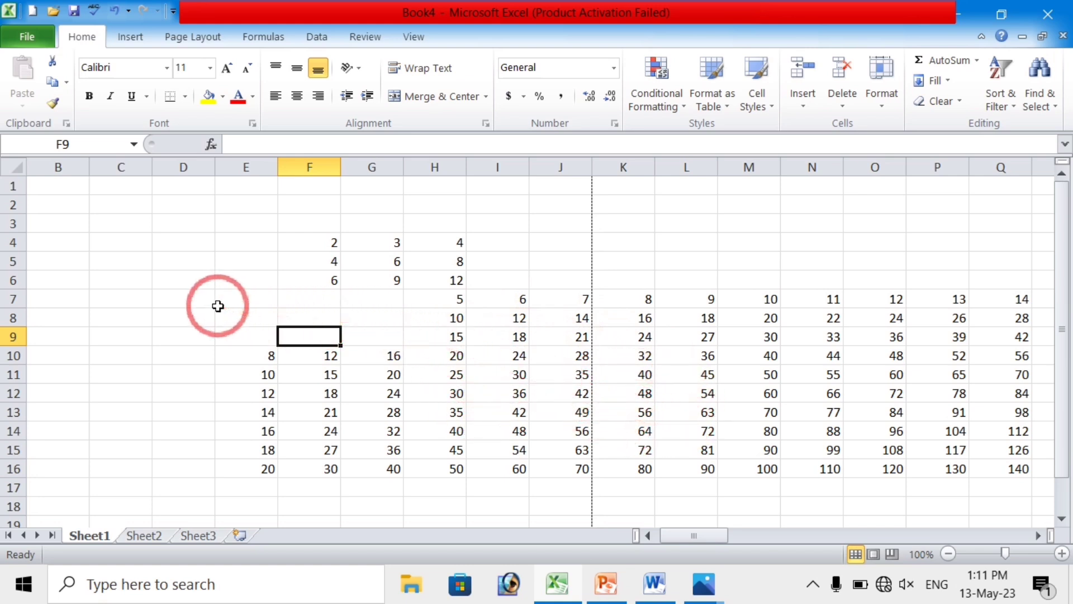
Search the sheet for 11 and jump to the first matching cell
{"action": "key", "text": "ctrl+f"}
{"action": "type", "text": "11"}
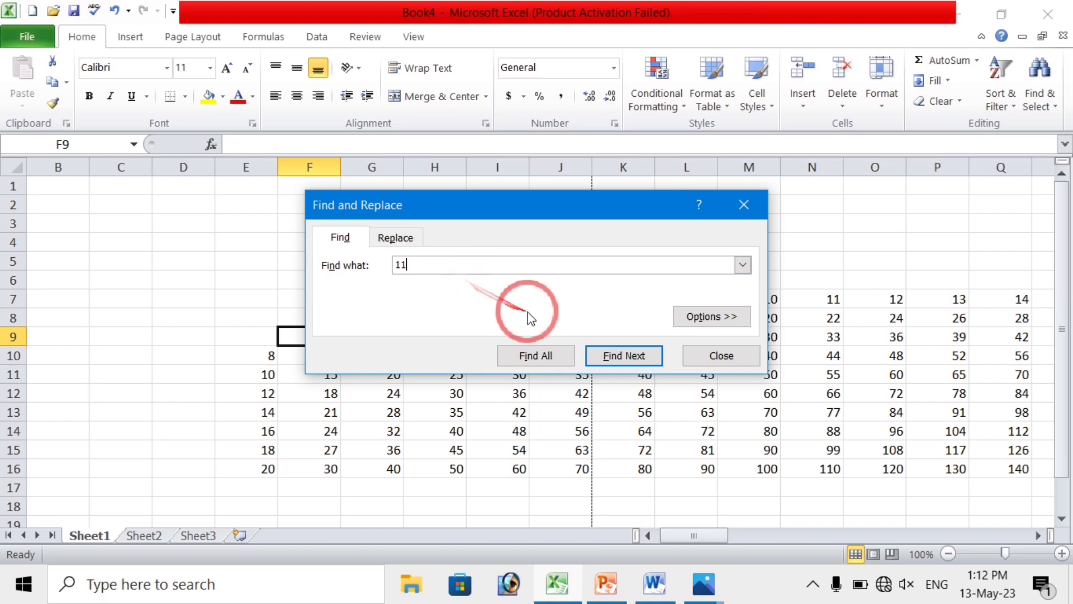
{"action": "left_click", "coordinate": [613, 353]}
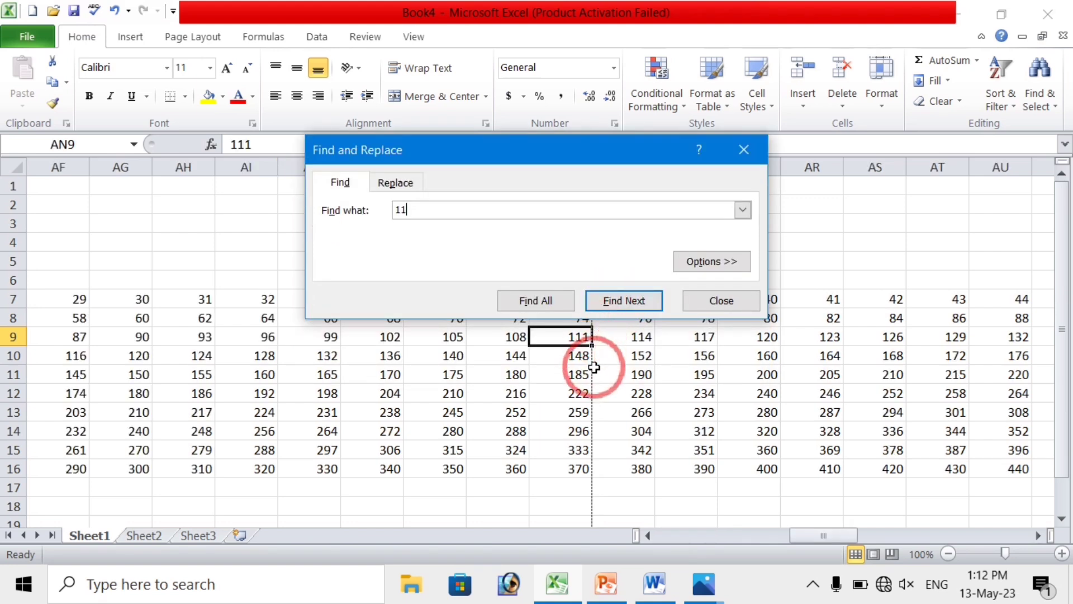
{"action": "left_click_drag", "start_coordinate": [522, 146], "coordinate": [392, 371]}
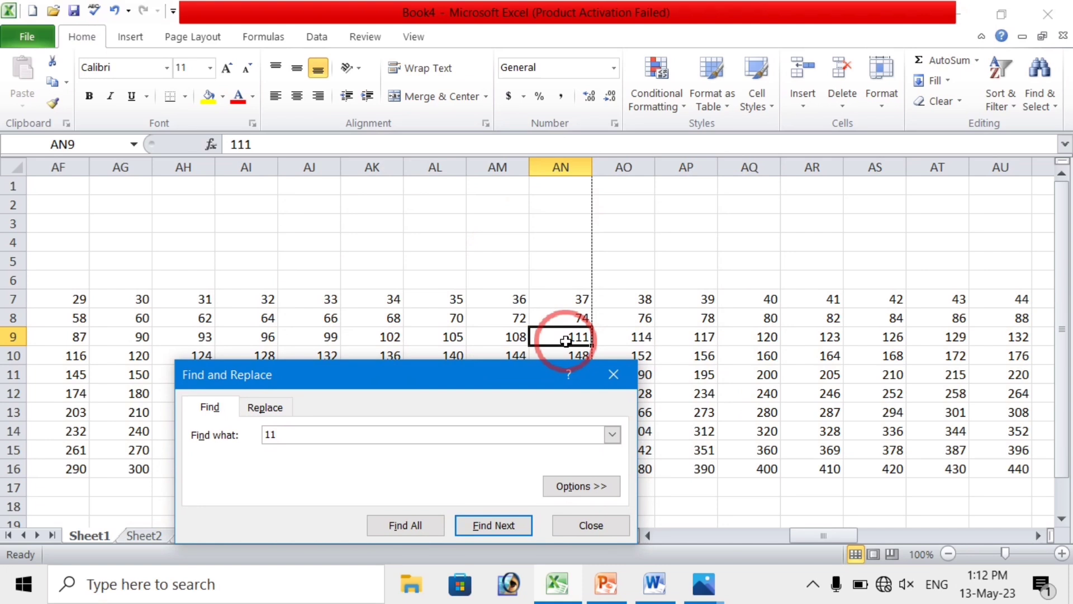
Step through further matches for 11, including 111, 114, 117 and 112
{"action": "left_click", "coordinate": [491, 525]}
{"action": "left_click", "coordinate": [642, 335]}
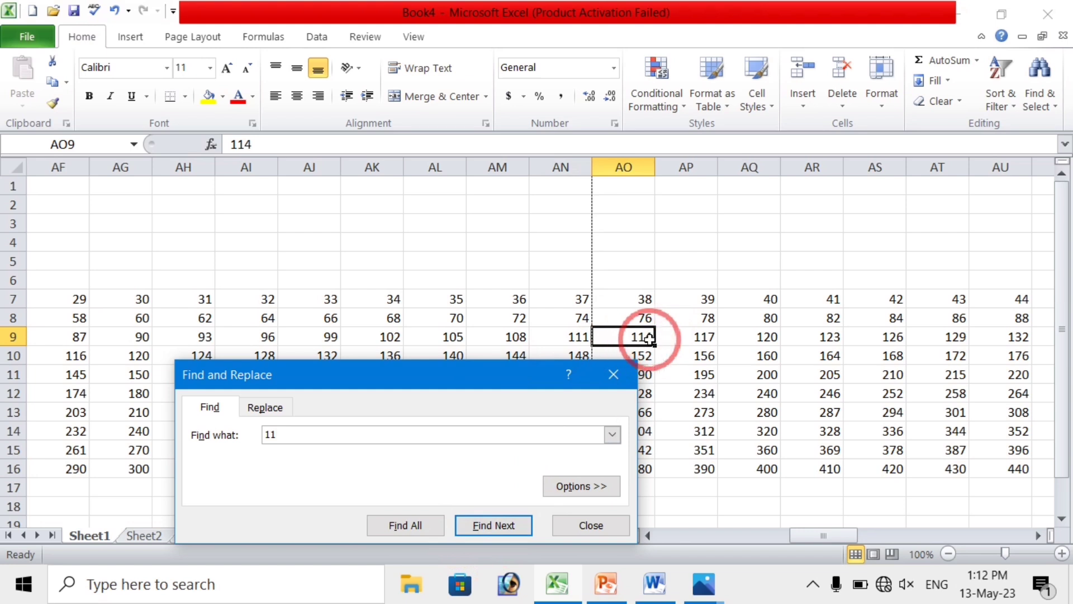
{"action": "left_click", "coordinate": [491, 528]}
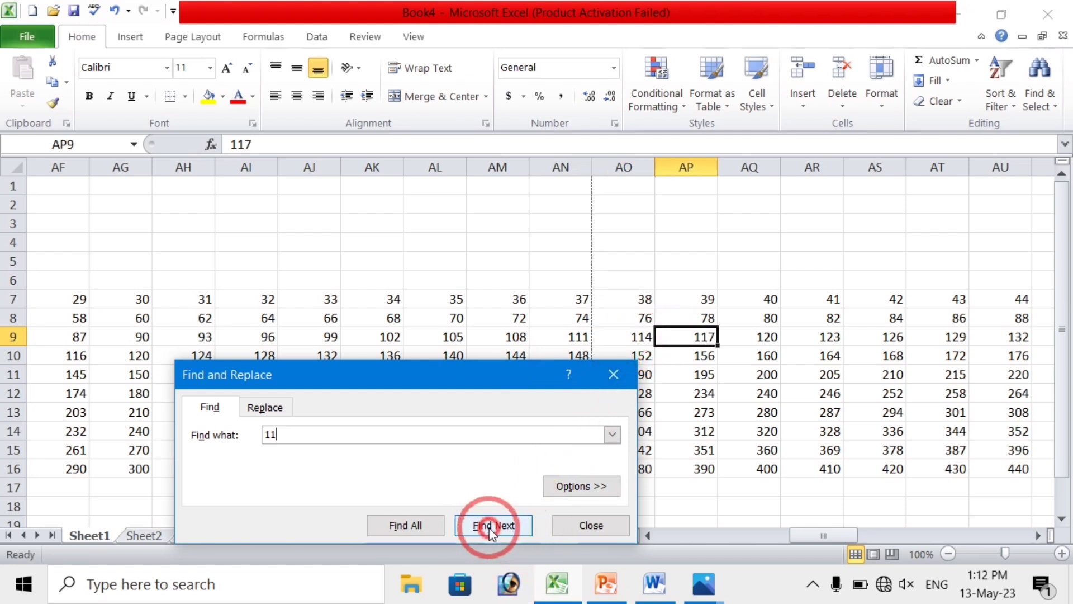
{"action": "left_click", "coordinate": [491, 531]}
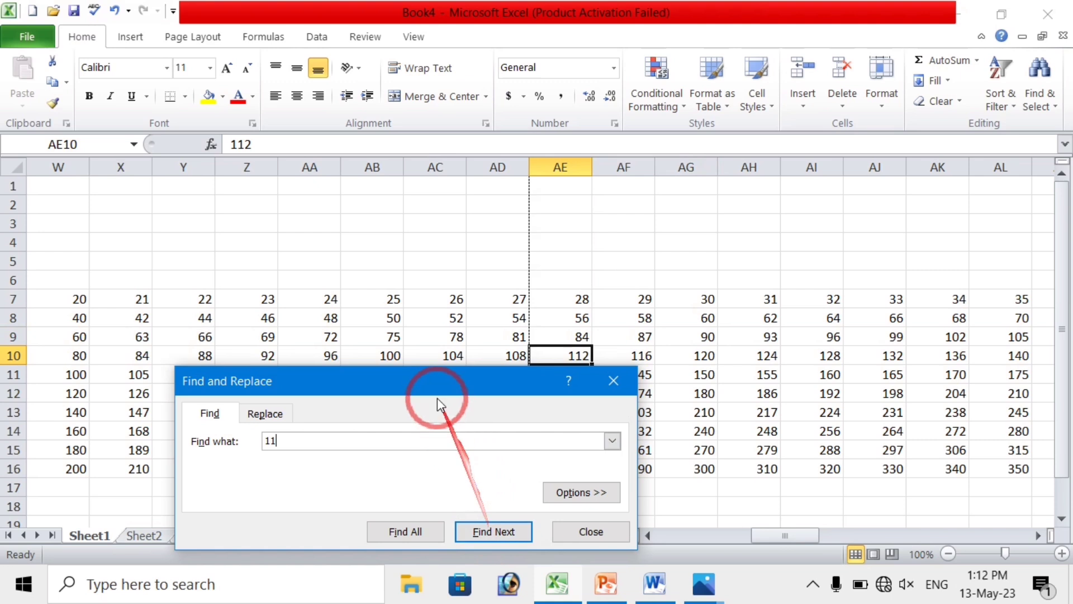
{"action": "left_click_drag", "start_coordinate": [426, 376], "coordinate": [348, 222]}
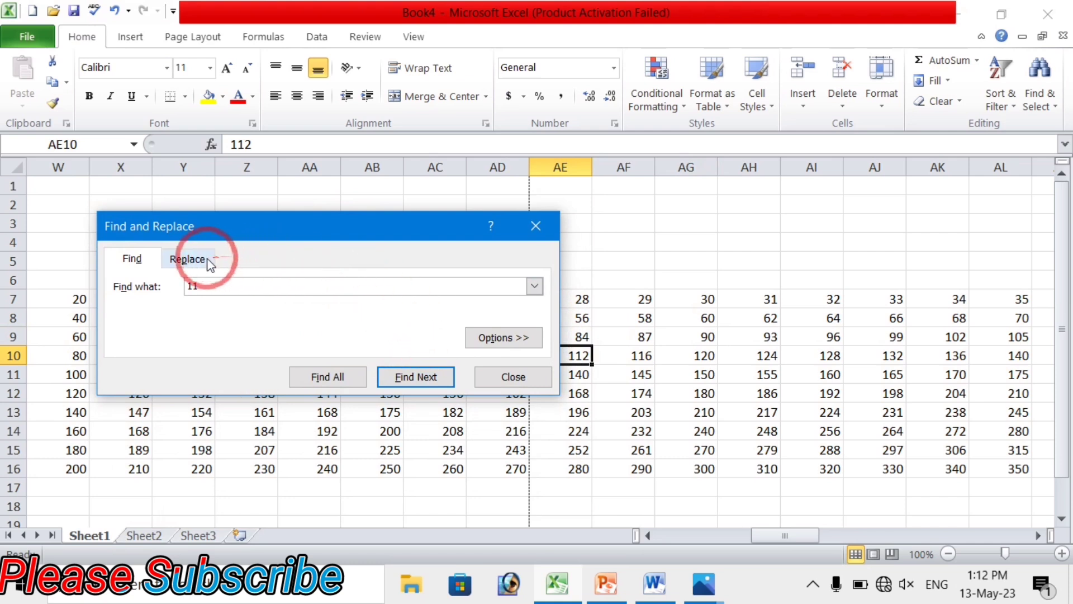
Replace the 11 in AE10's 112 with 4 so it reads 42, then close Find and Replace
{"action": "left_click", "coordinate": [187, 259]}
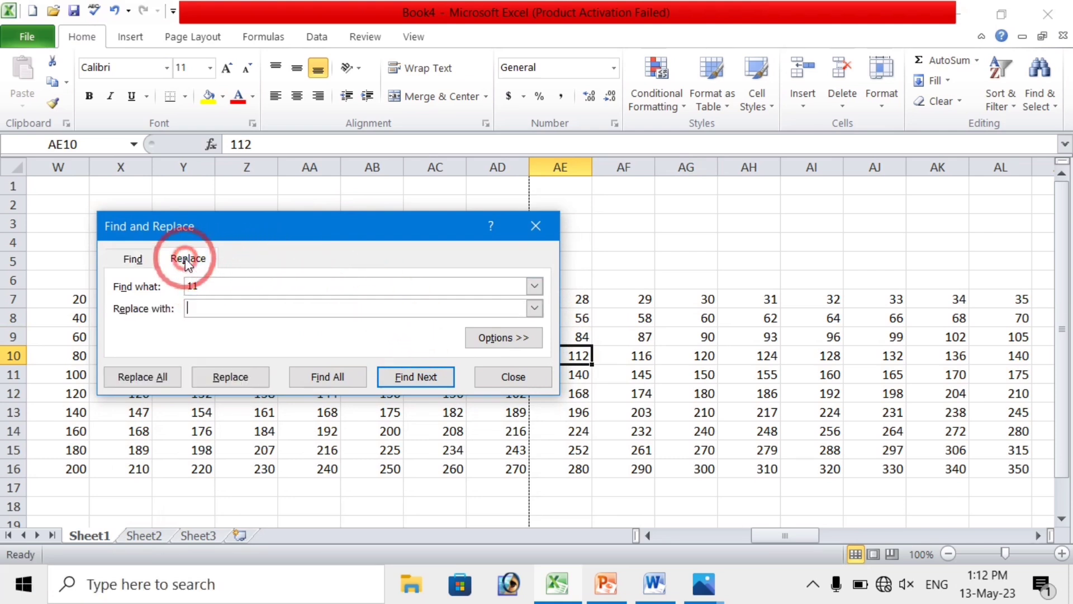
{"action": "left_click", "coordinate": [199, 306]}
{"action": "type", "text": "4"}
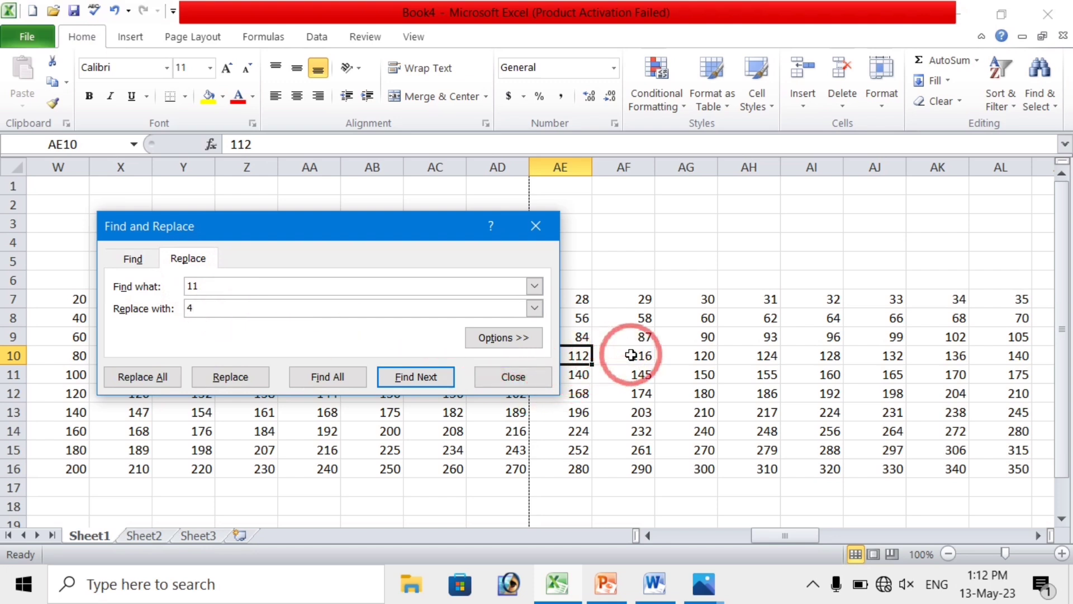
{"action": "left_click", "coordinate": [240, 379]}
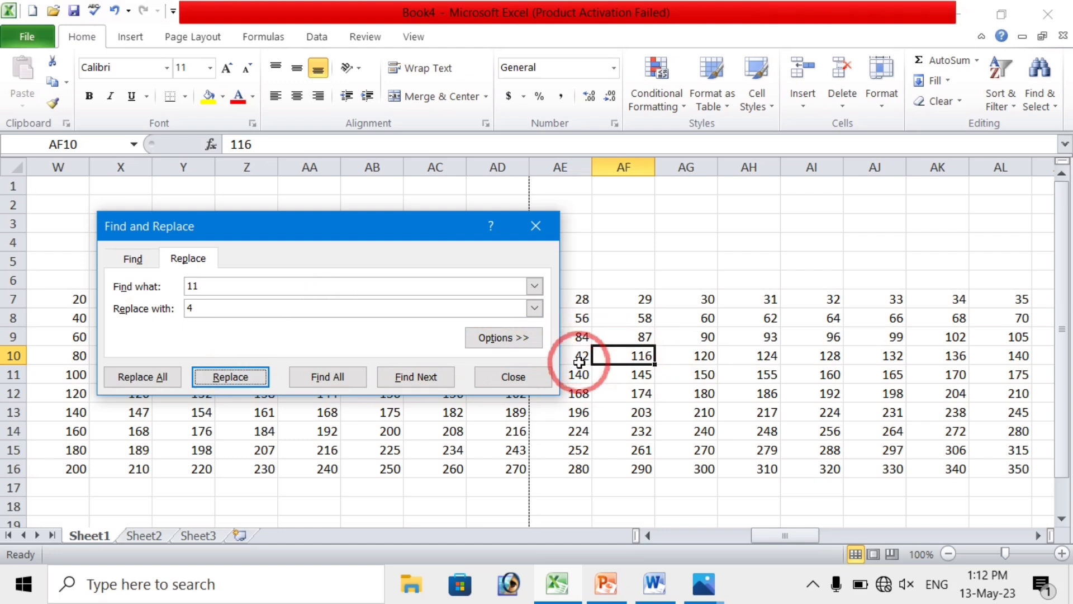
{"action": "left_click", "coordinate": [492, 382]}
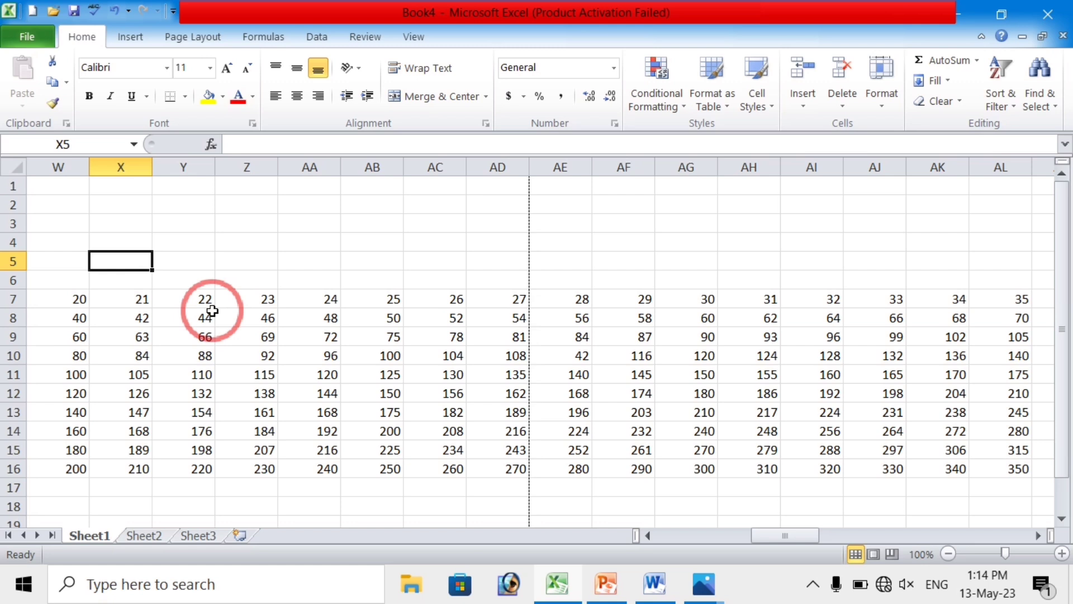
After trying 200% and 75%, set the sheet's zoom to a custom 125%
{"action": "key", "text": "alt"}
{"action": "key", "text": "v"}
{"action": "key", "text": "z"}
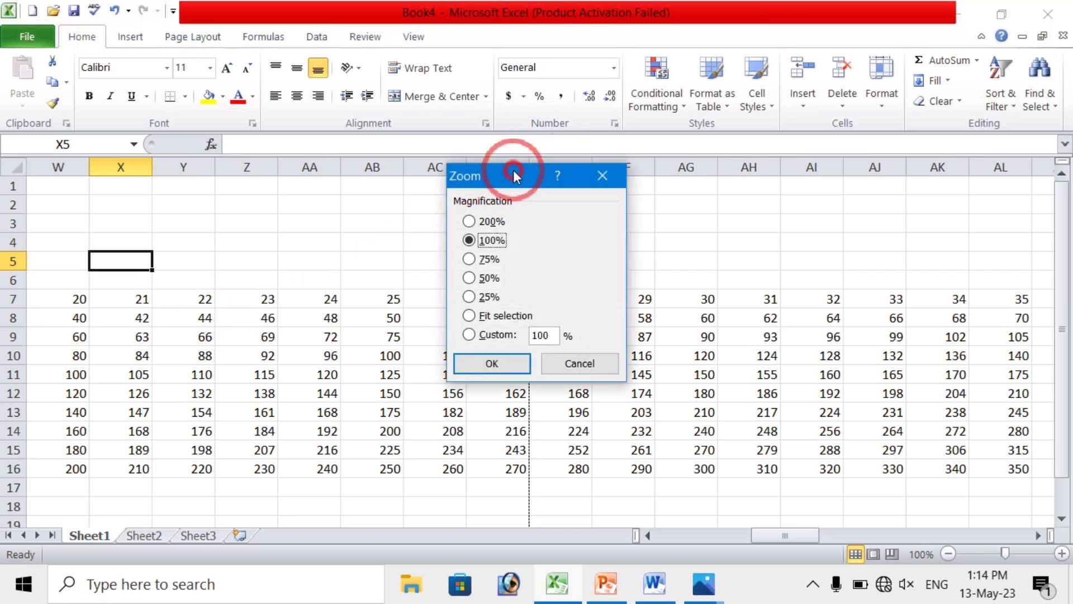
{"action": "mouse_move", "coordinate": [513, 170]}
{"action": "left_mouse_down"}
{"action": "mouse_move", "coordinate": [482, 102]}
{"action": "mouse_move", "coordinate": [605, 161]}
{"action": "left_mouse_up"}
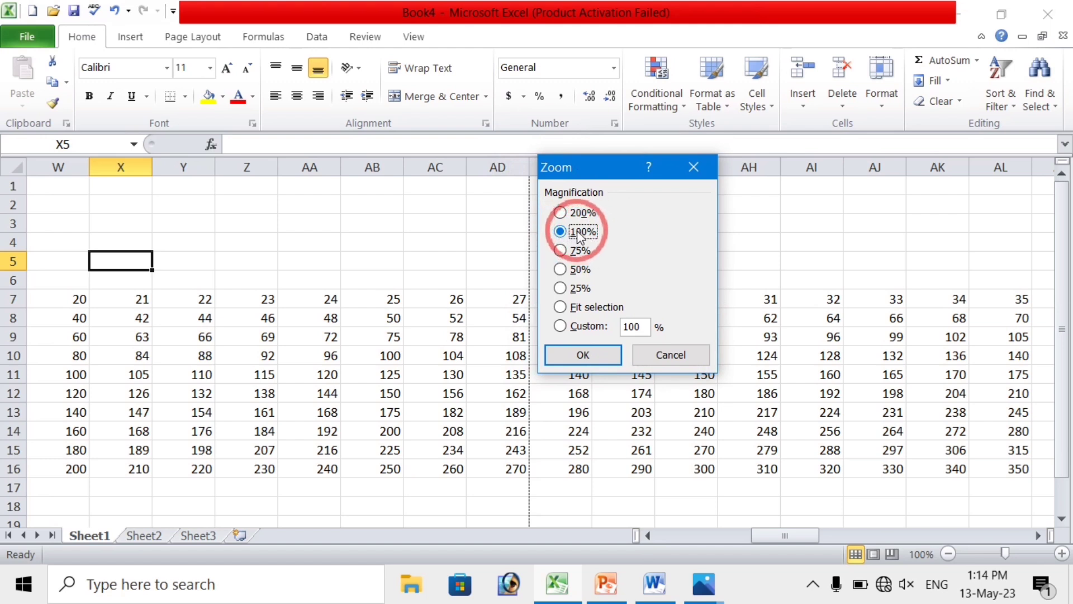
{"action": "left_click", "coordinate": [561, 213]}
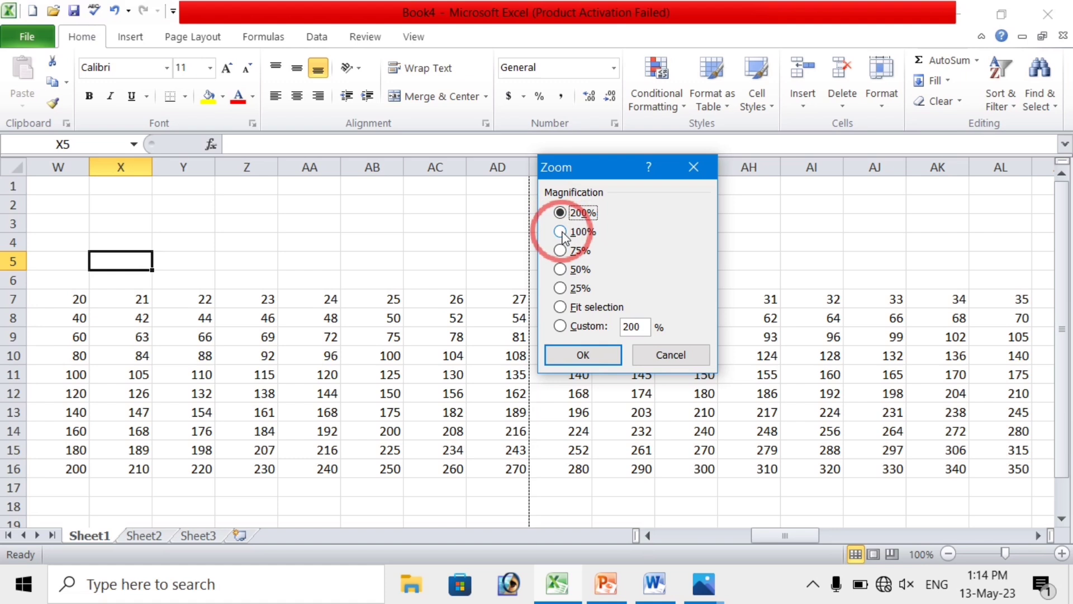
{"action": "left_click", "coordinate": [561, 252]}
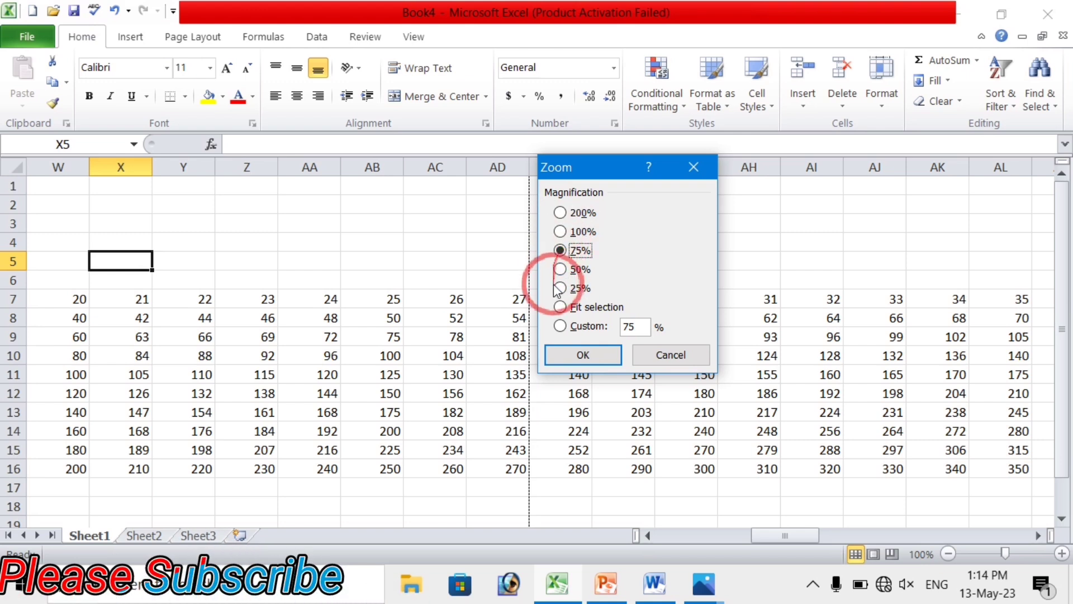
{"action": "left_click", "coordinate": [561, 326]}
{"action": "type", "text": "125"}
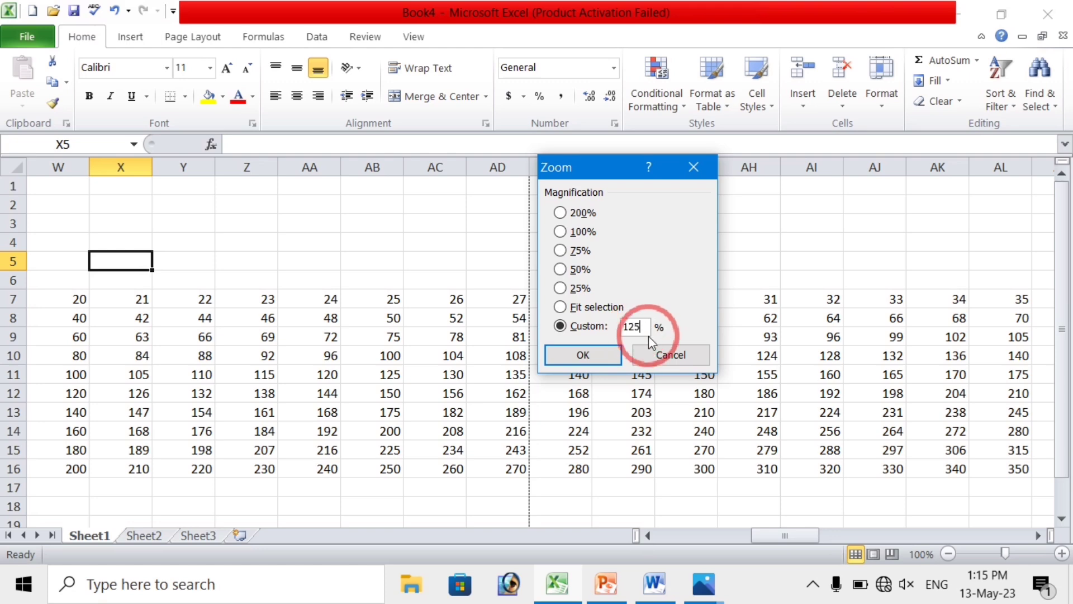
{"action": "left_click", "coordinate": [583, 354]}
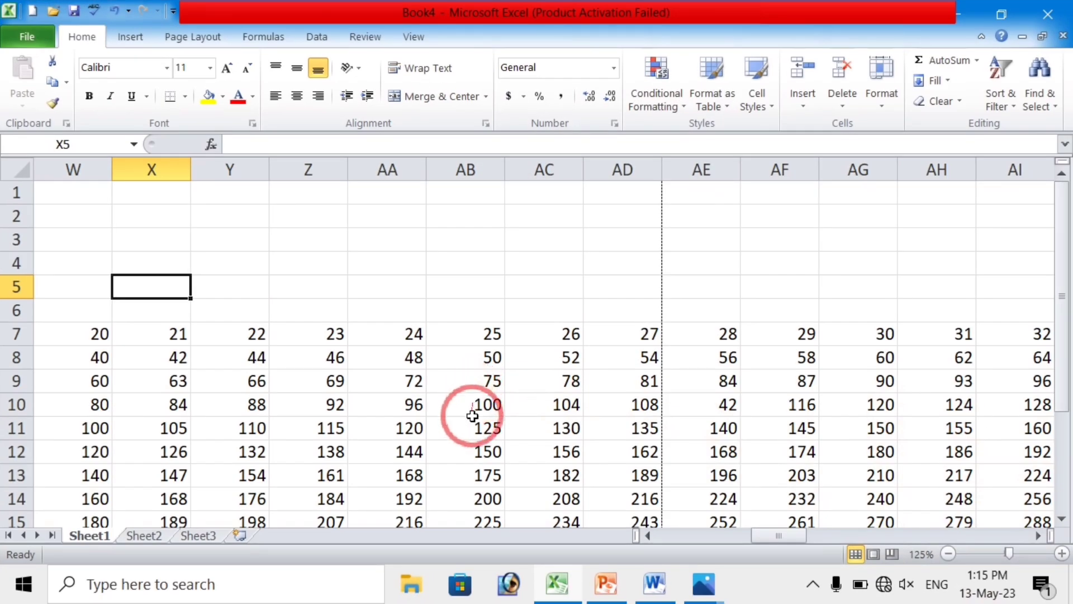
{"action": "scroll", "coordinate": [390, 305], "scroll_direction": "down", "scroll_amount": 5}
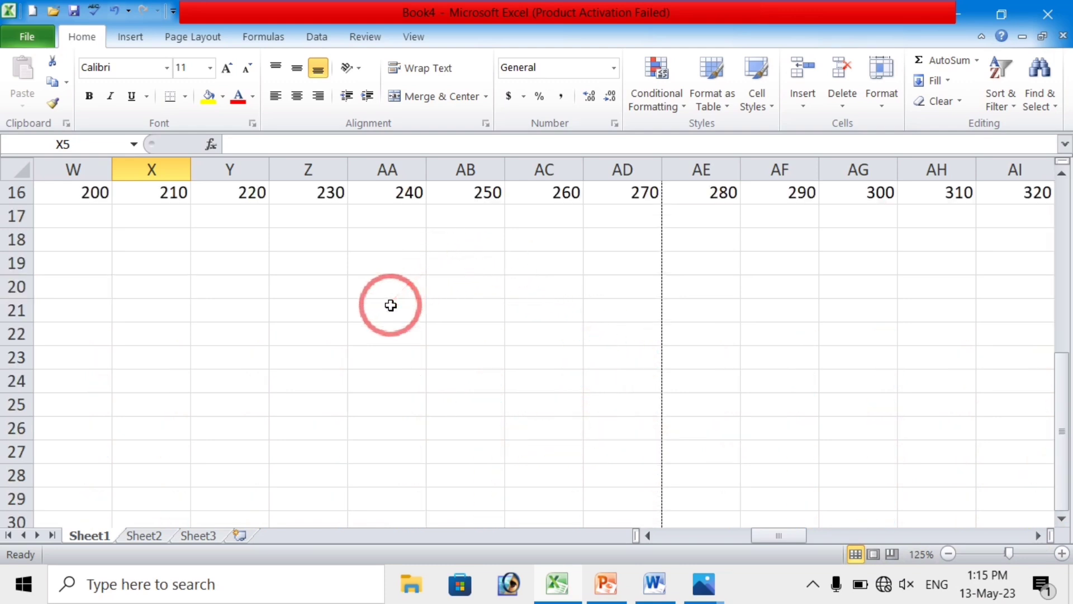
{"action": "scroll", "coordinate": [391, 305], "scroll_direction": "up", "scroll_amount": 5}
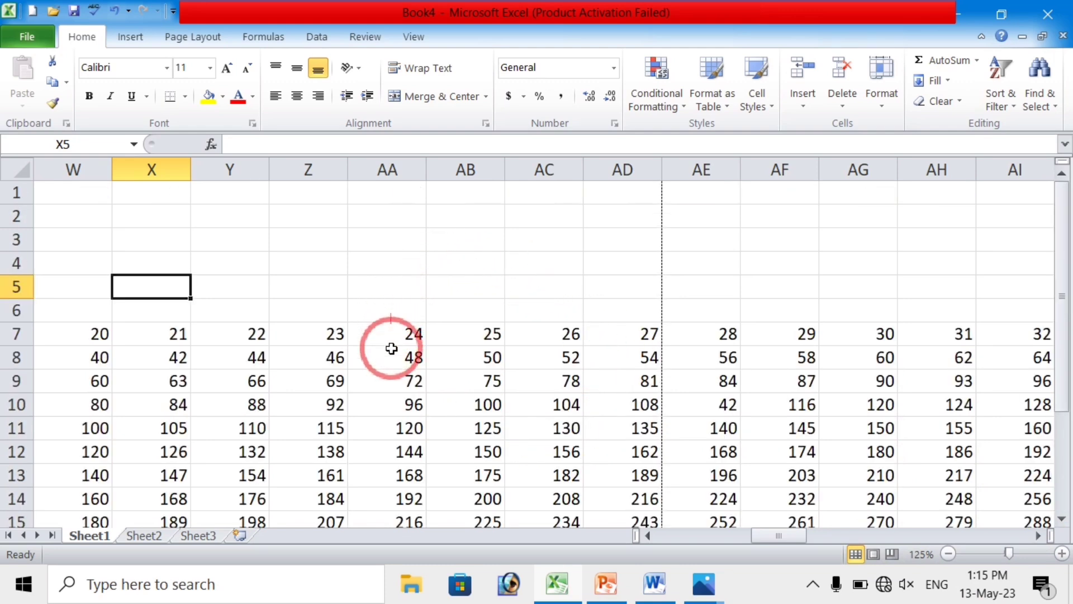